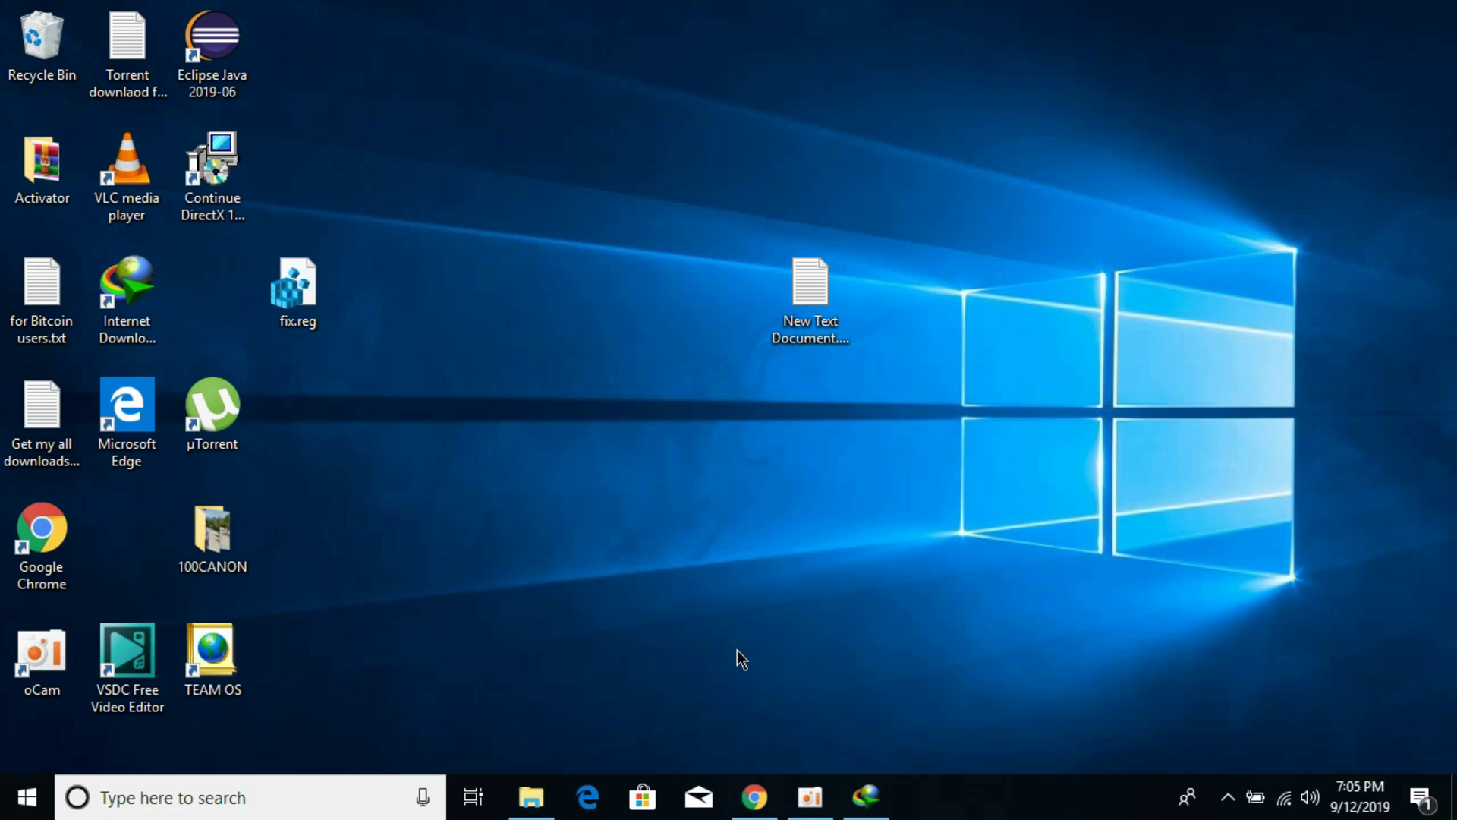
Open the Visual C++ 2015 Redistributable download choices and highlight x64 in vc_redist.x64.exe
click(749, 807)
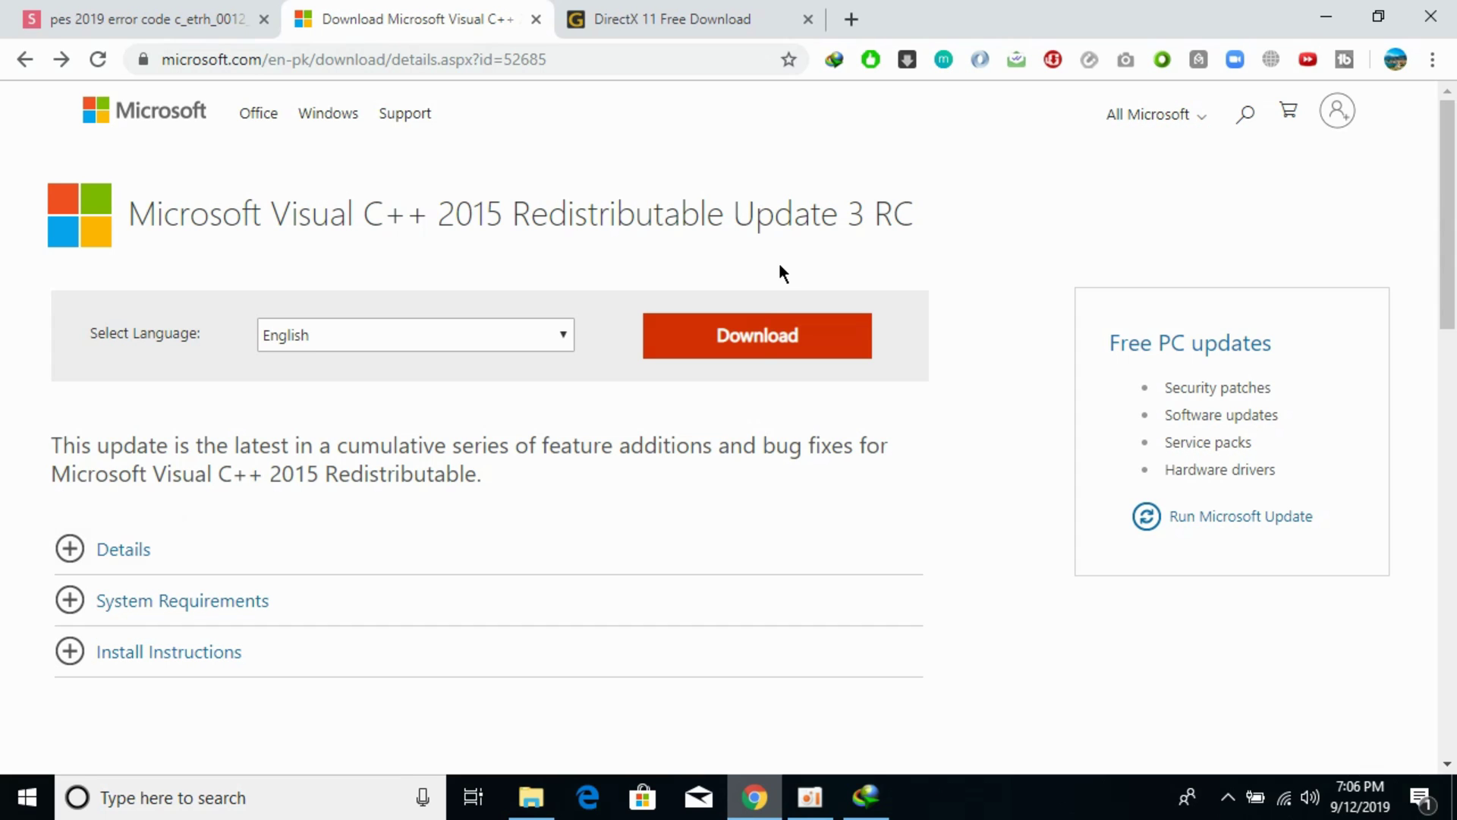
click(760, 343)
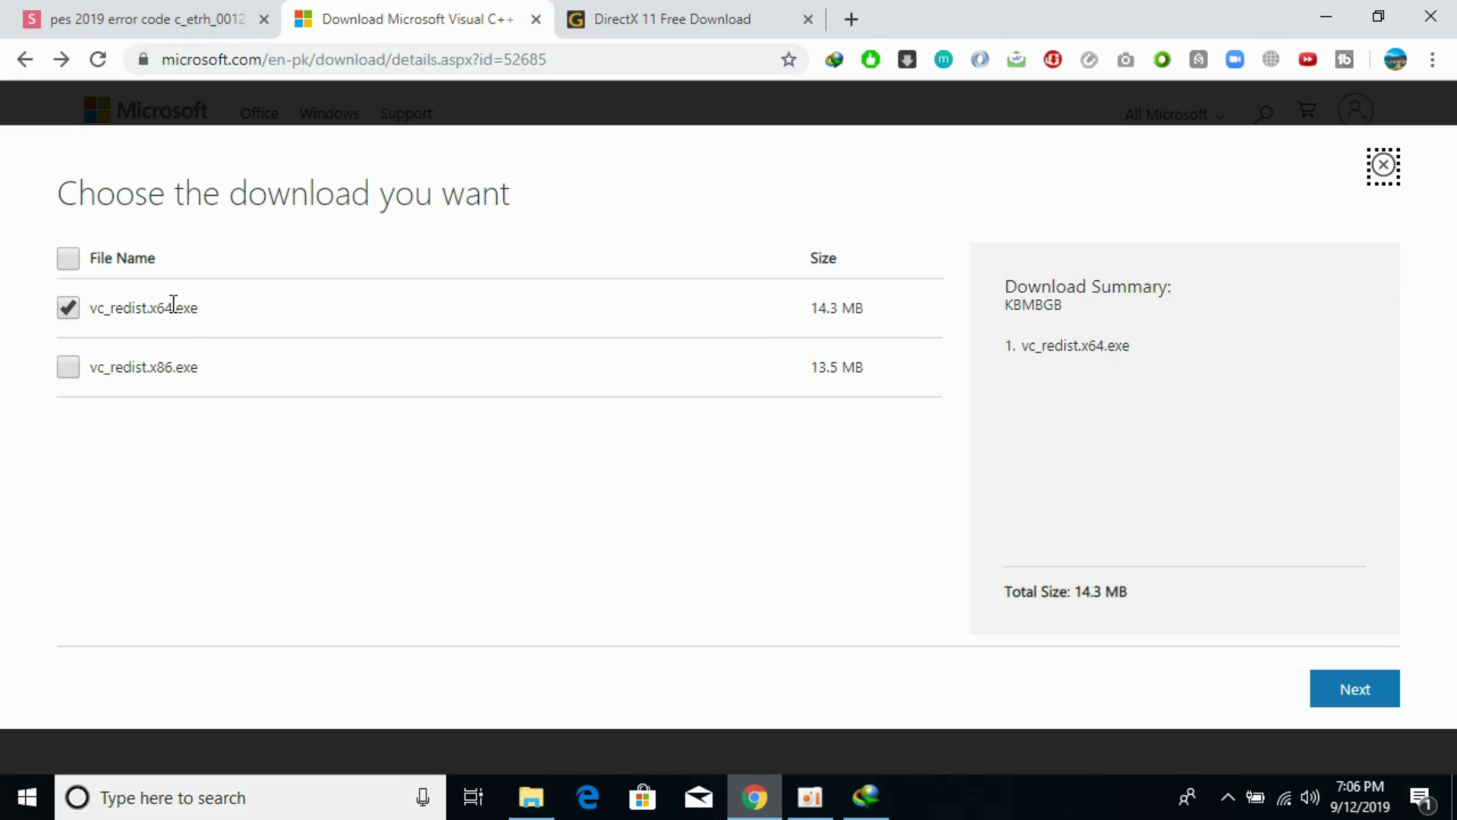
drag(146, 312, 189, 308)
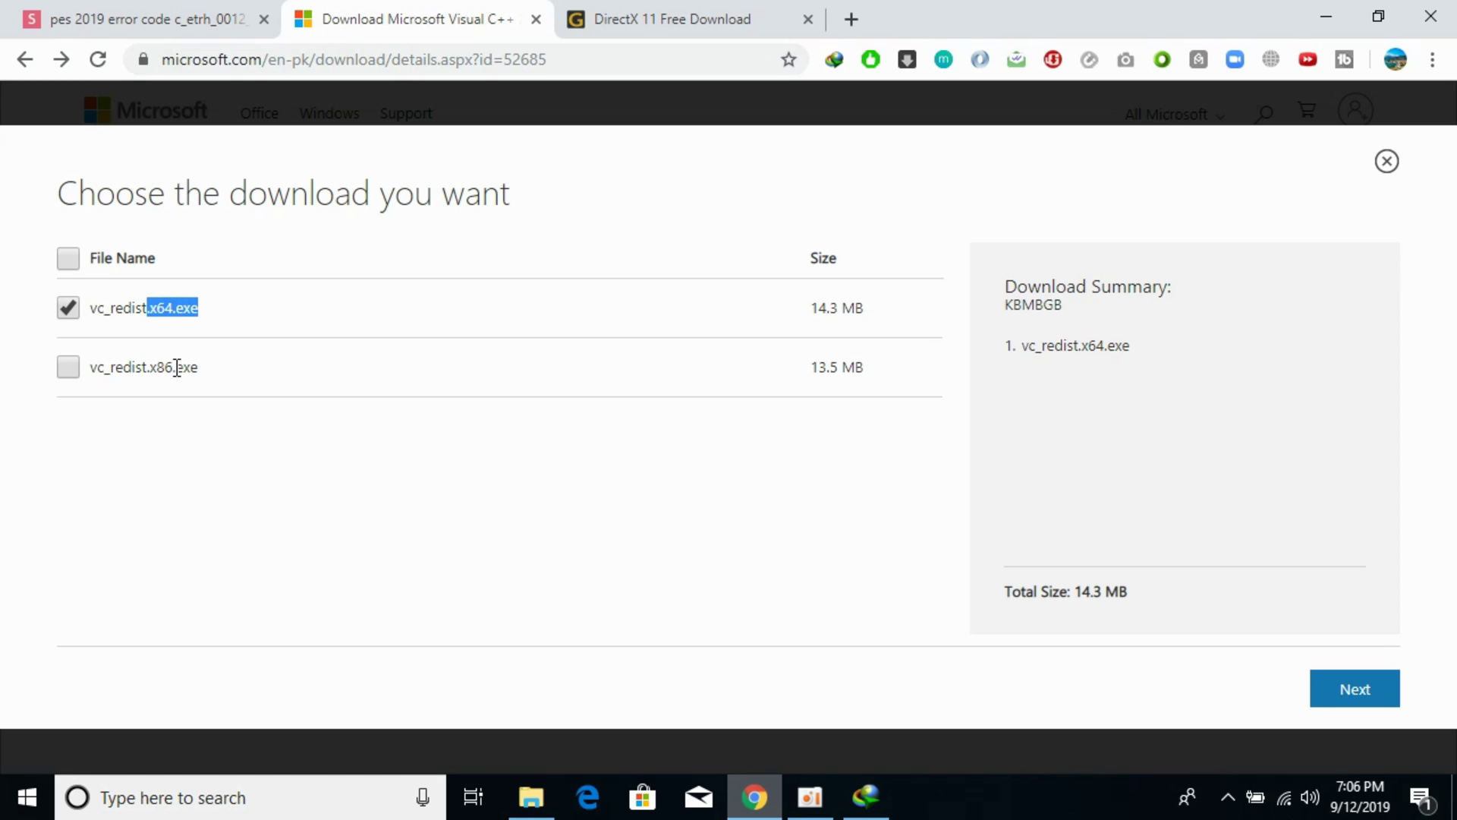
Check This PC's Properties to confirm the system type is 64-bit, then close the System window
click(1454, 797)
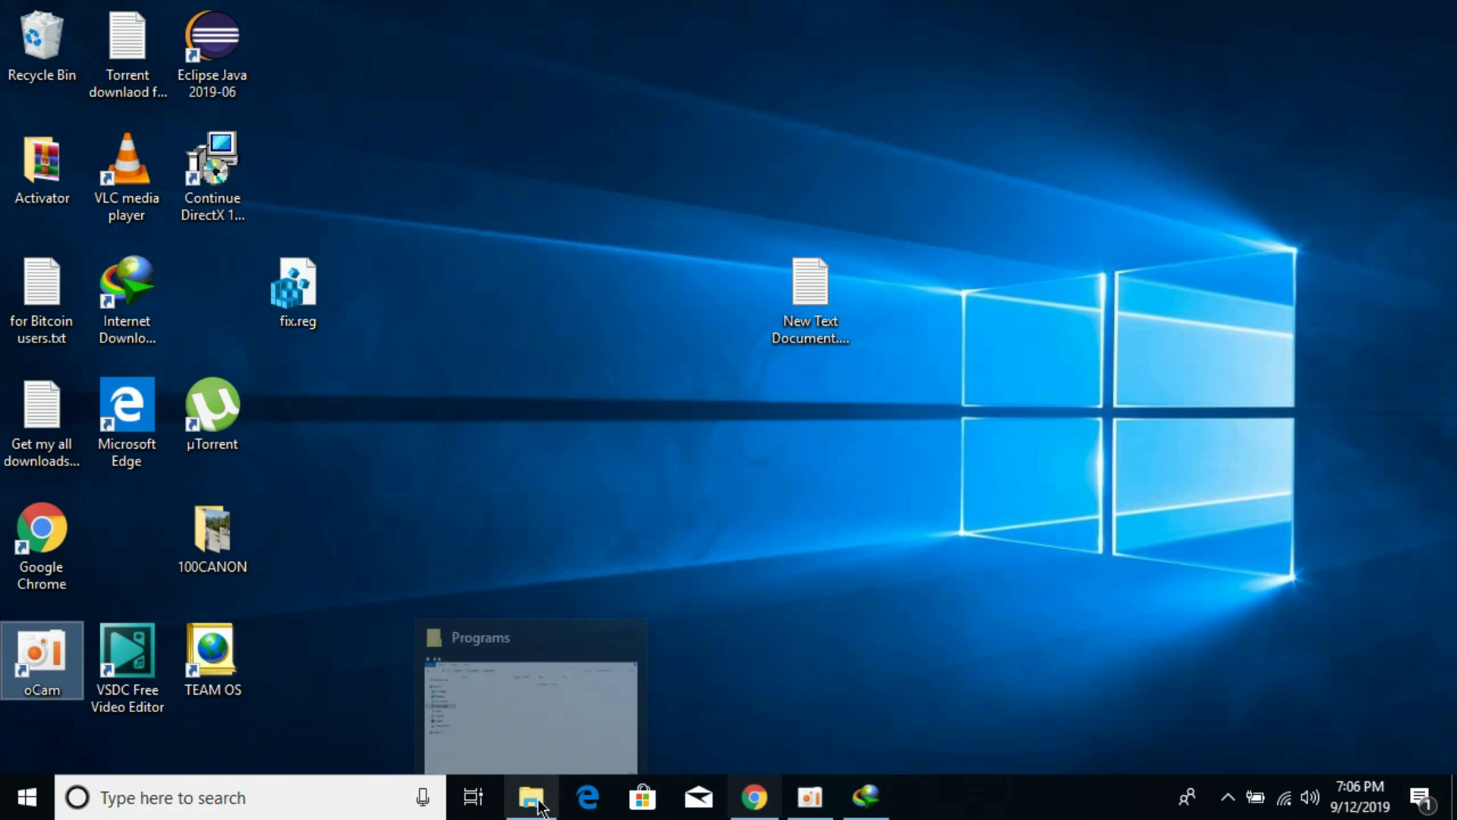
click(532, 796)
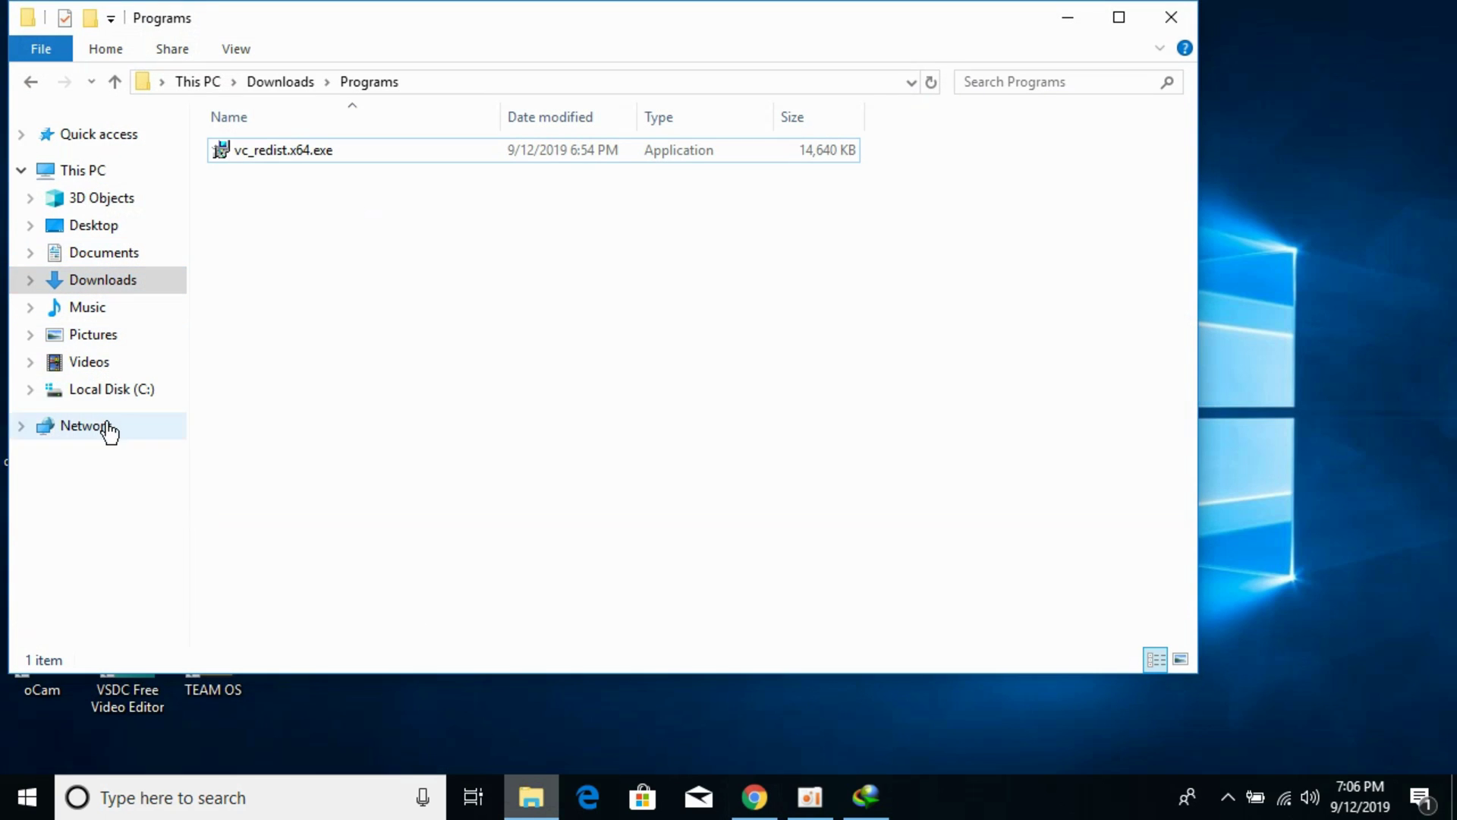
click(103, 175)
right_click(103, 175)
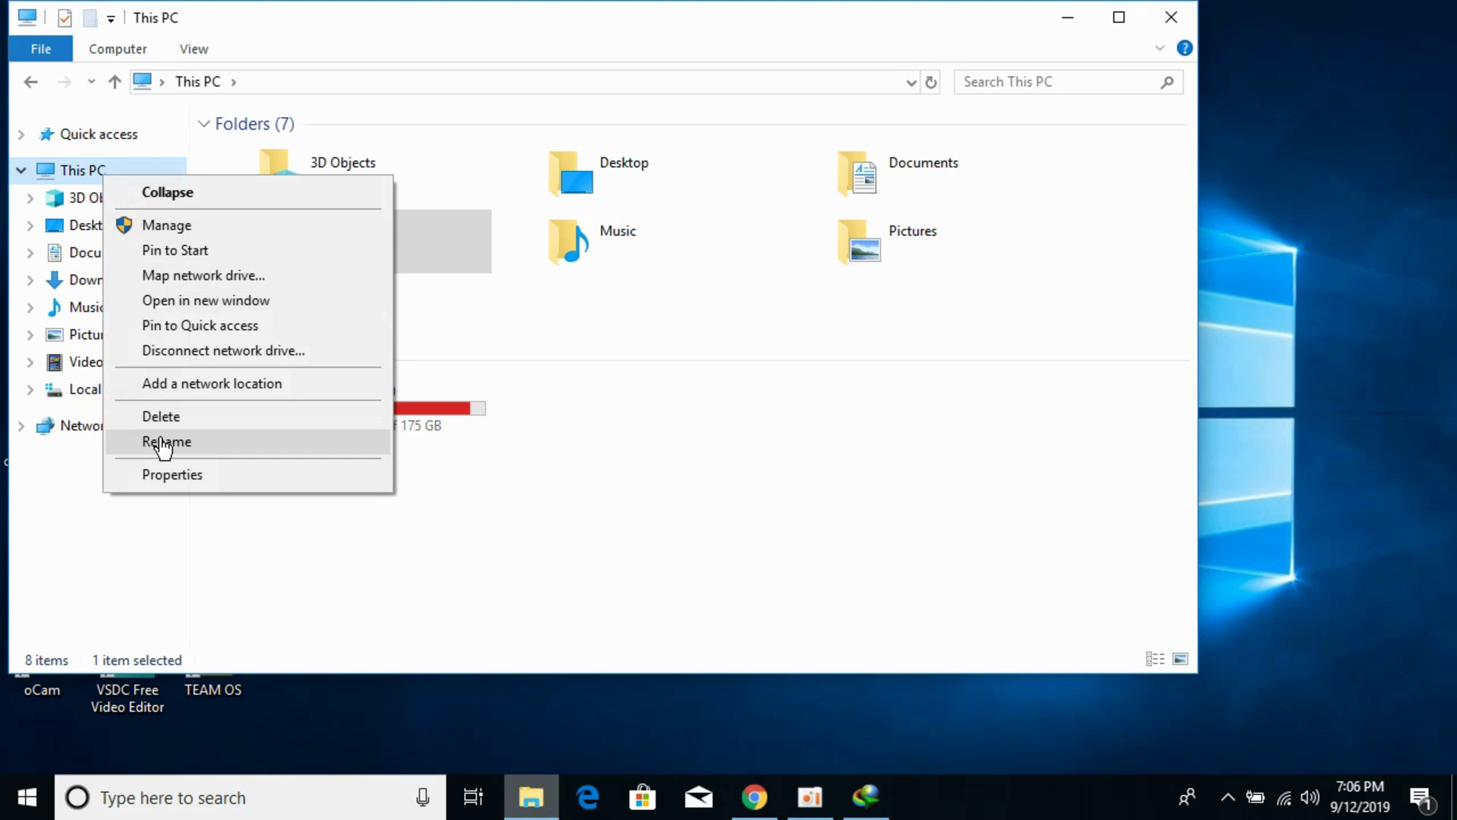
click(181, 476)
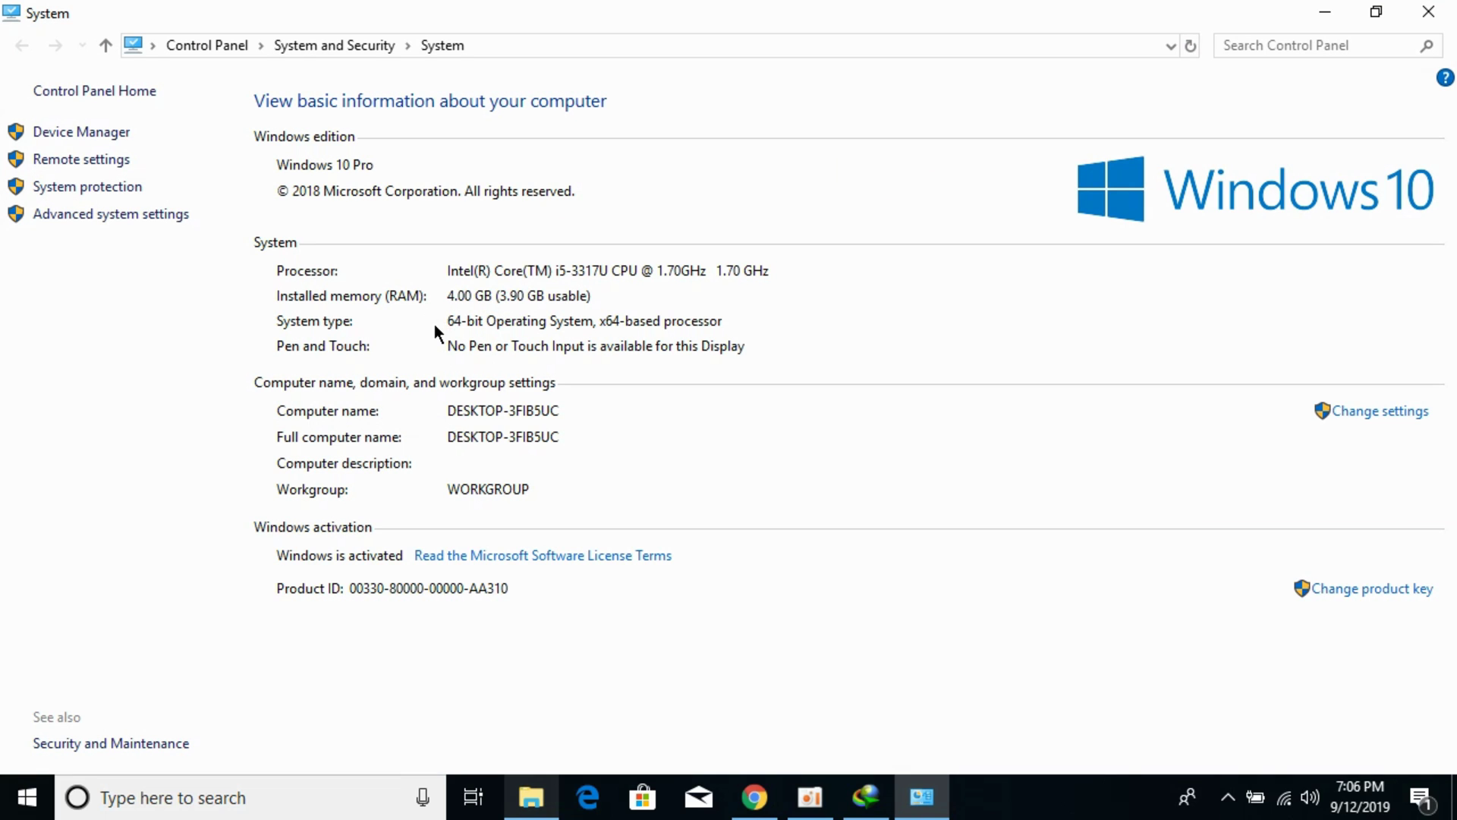
click(1428, 11)
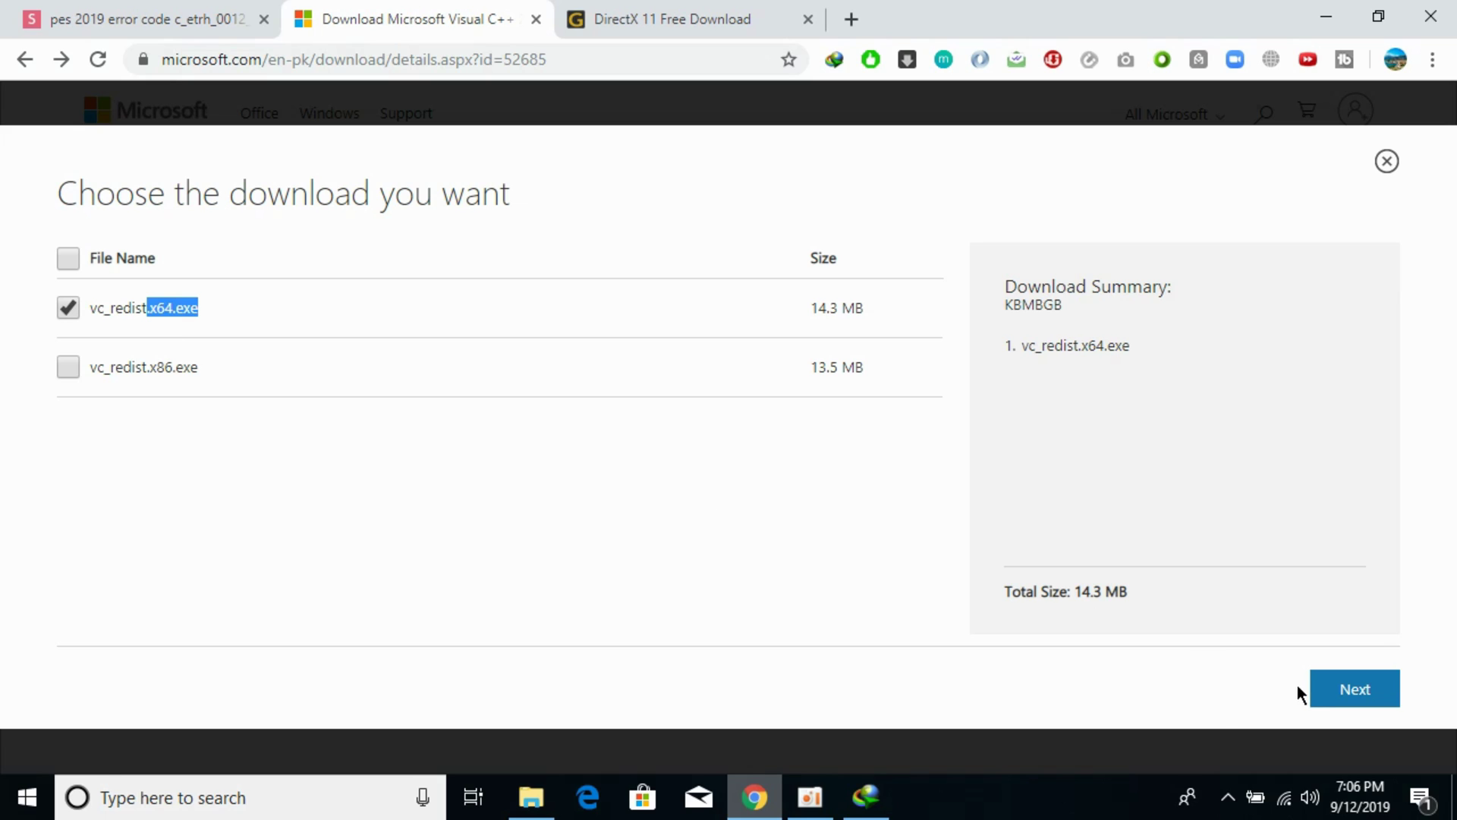
Confirm the vc_redist.x64.exe download, then cancel IDM's duplicate-download prompt since the file exists
click(1340, 695)
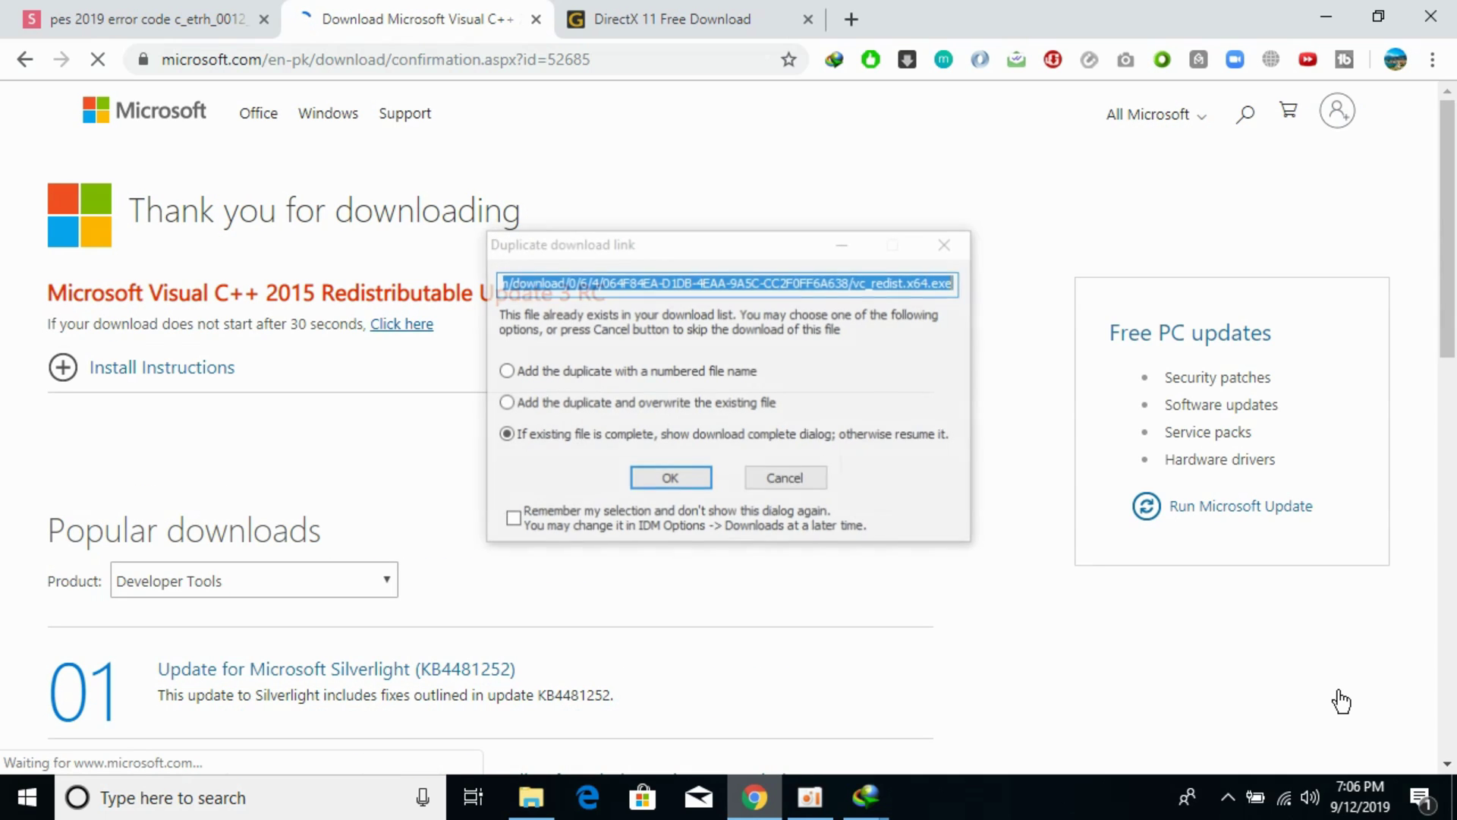
click(787, 479)
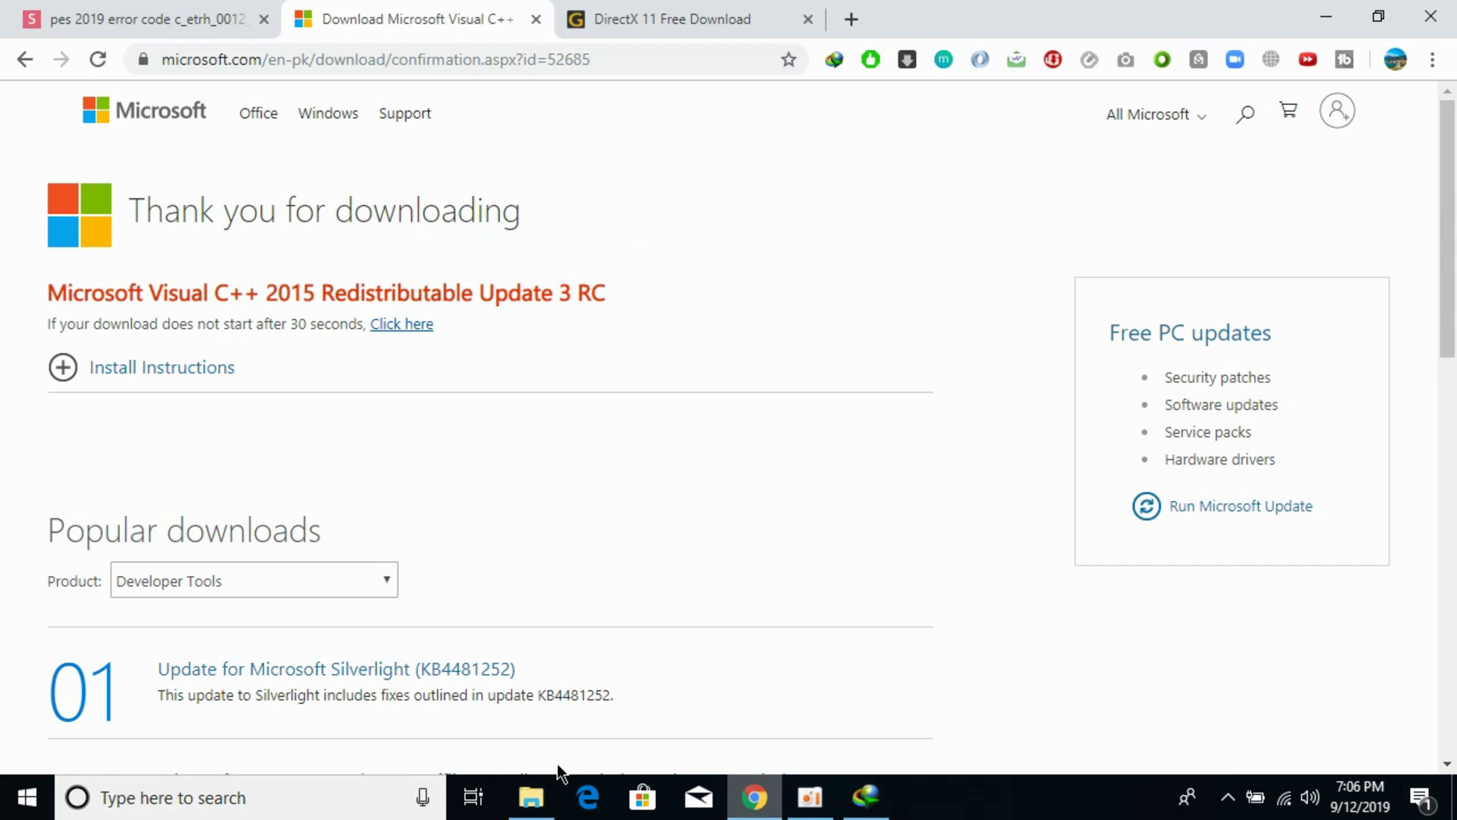
click(542, 811)
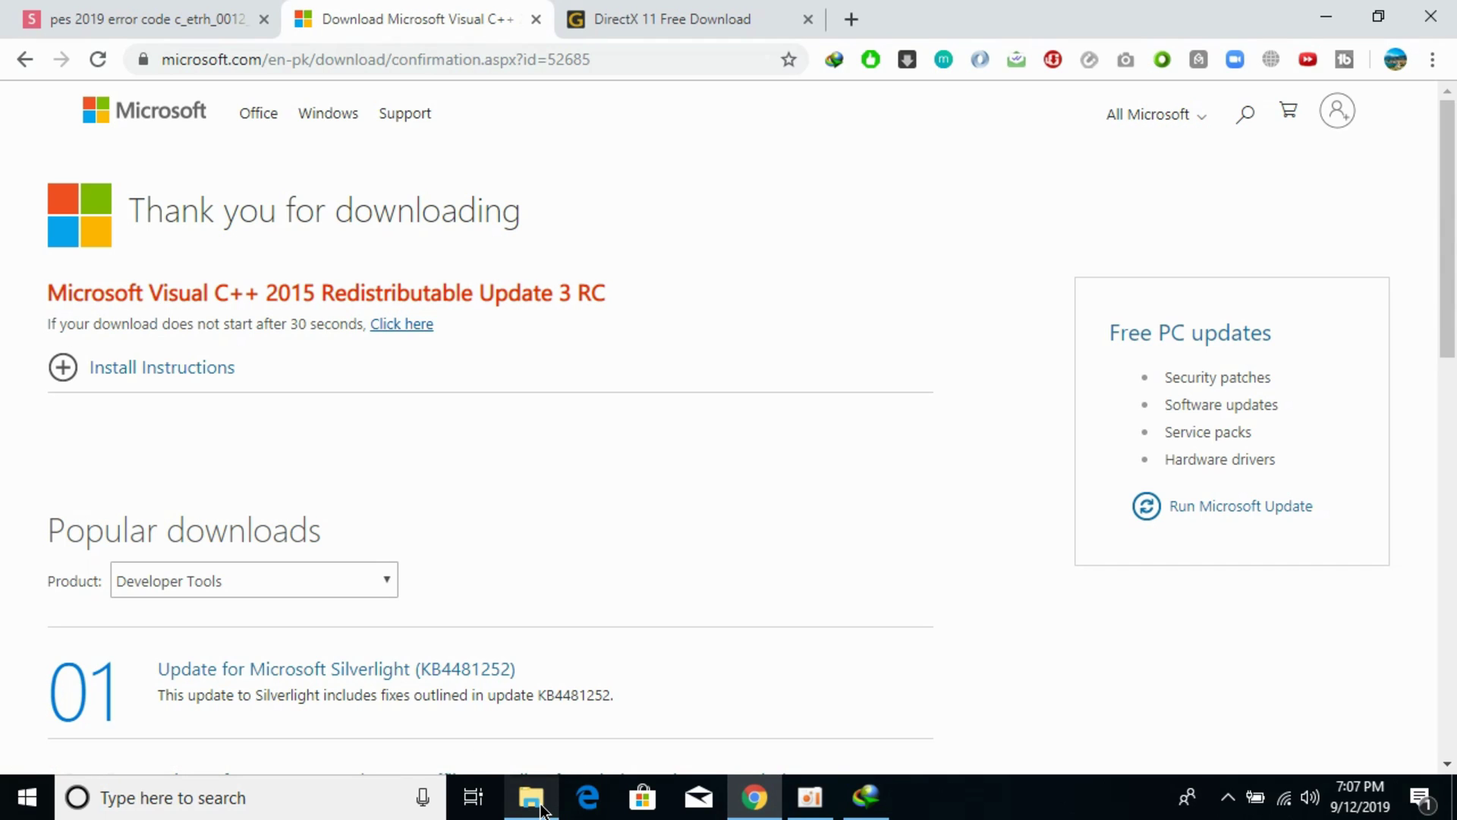
Run vc_redist.x64.exe from Downloads\Programs, accept the licence, install, and close the 0x80070666 failure
click(542, 811)
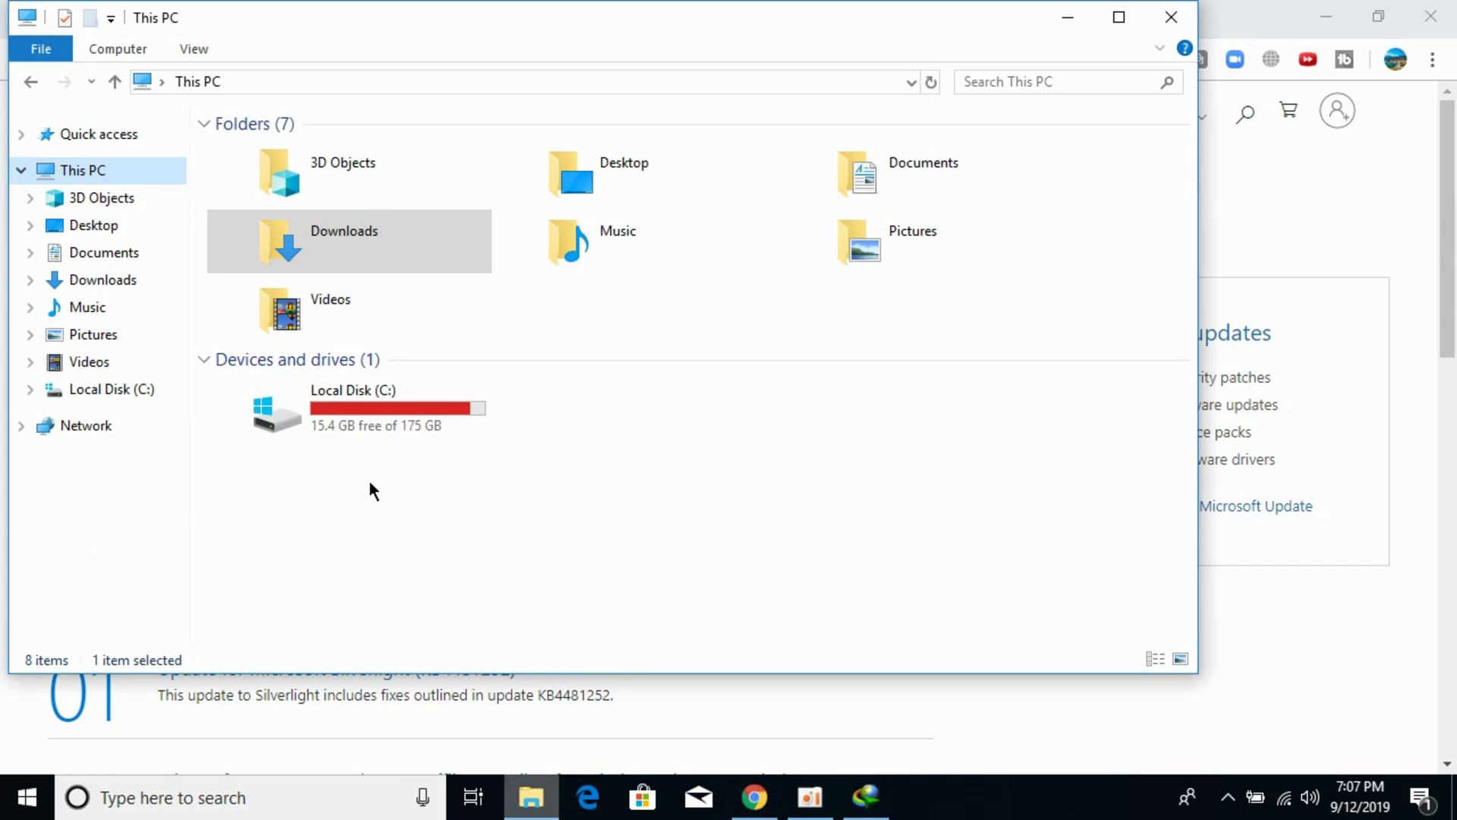
click(118, 284)
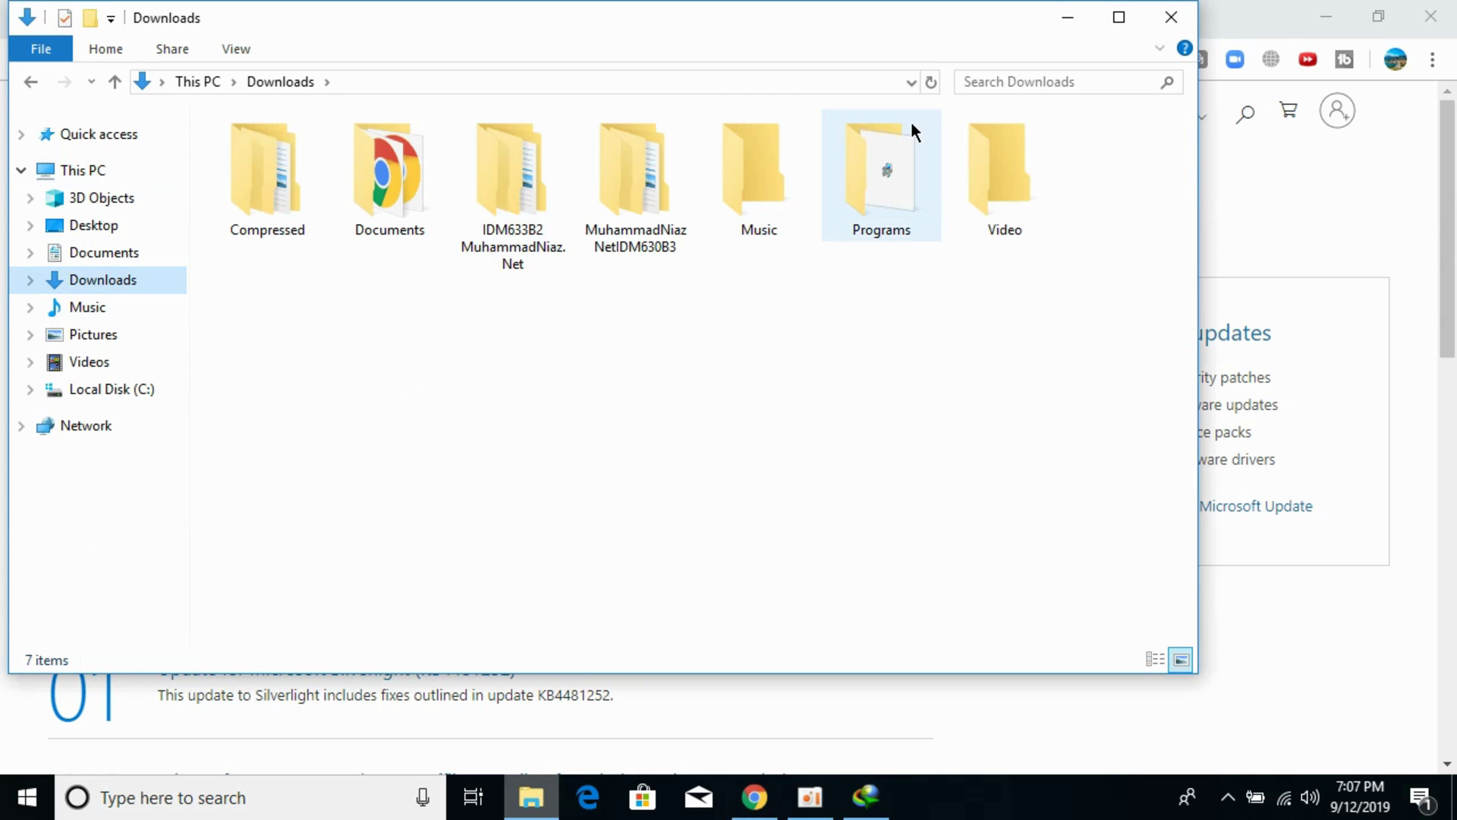
double_click(865, 158)
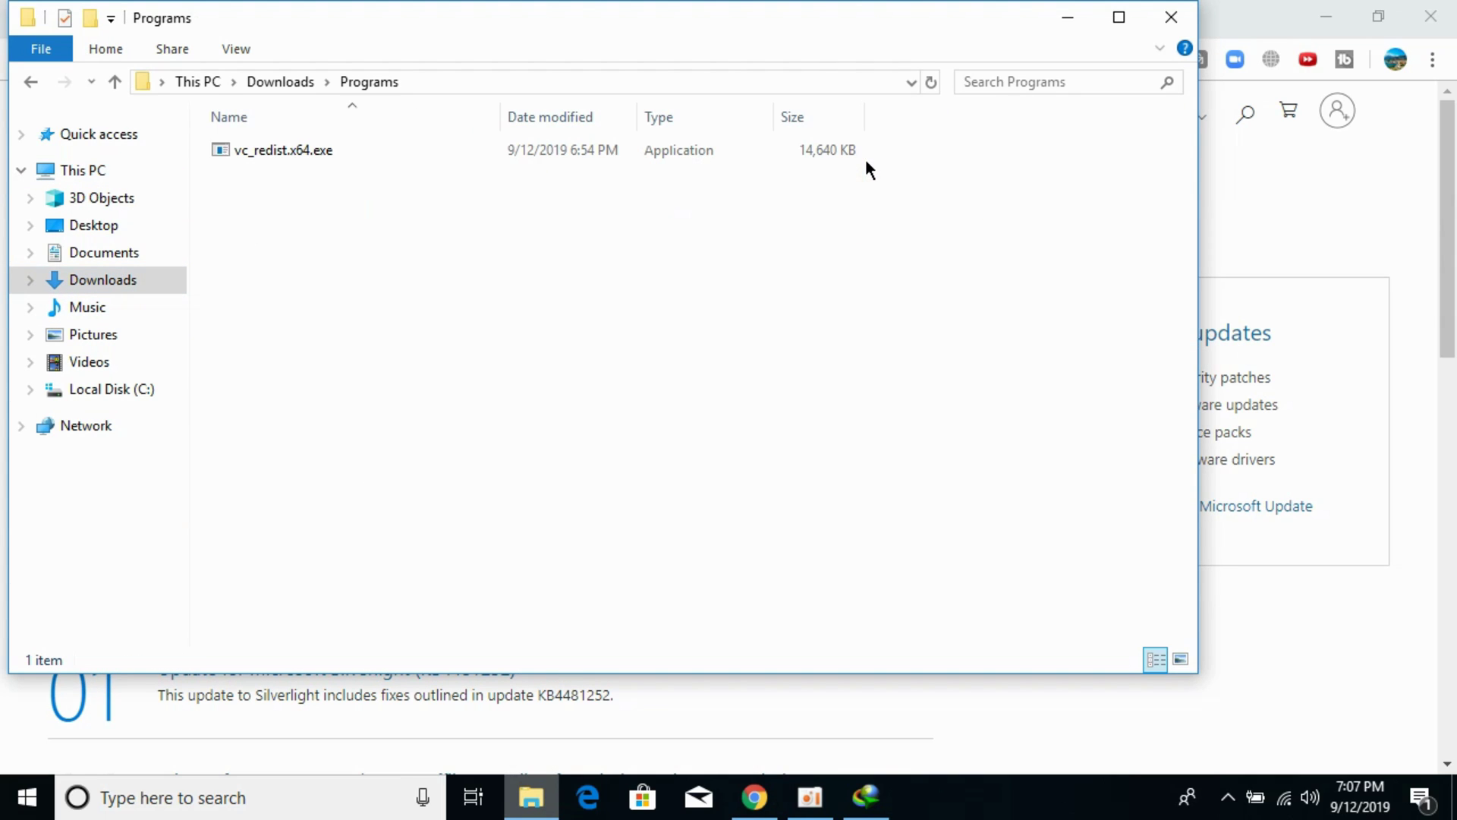
double_click(759, 152)
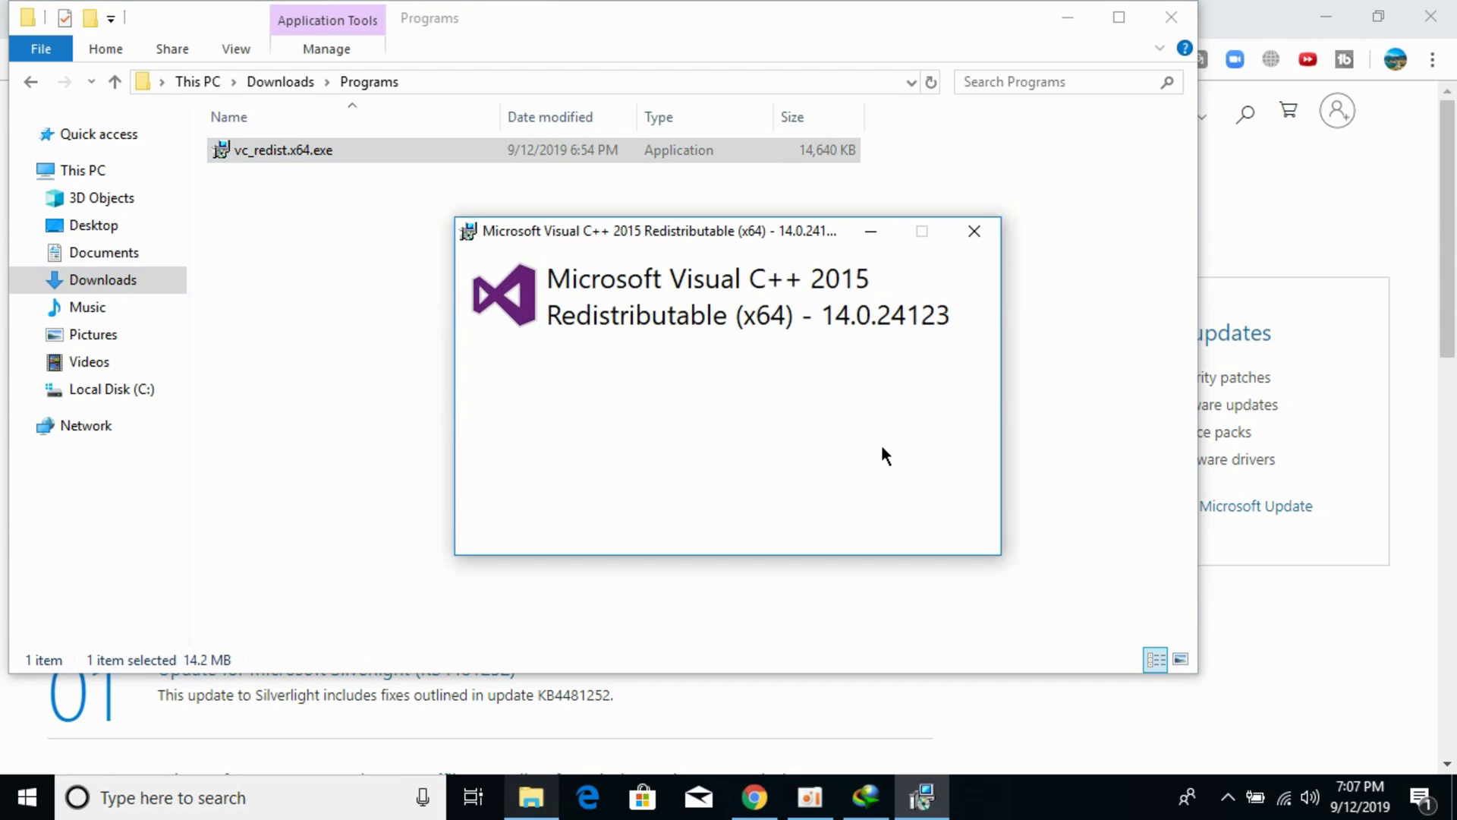
click(709, 491)
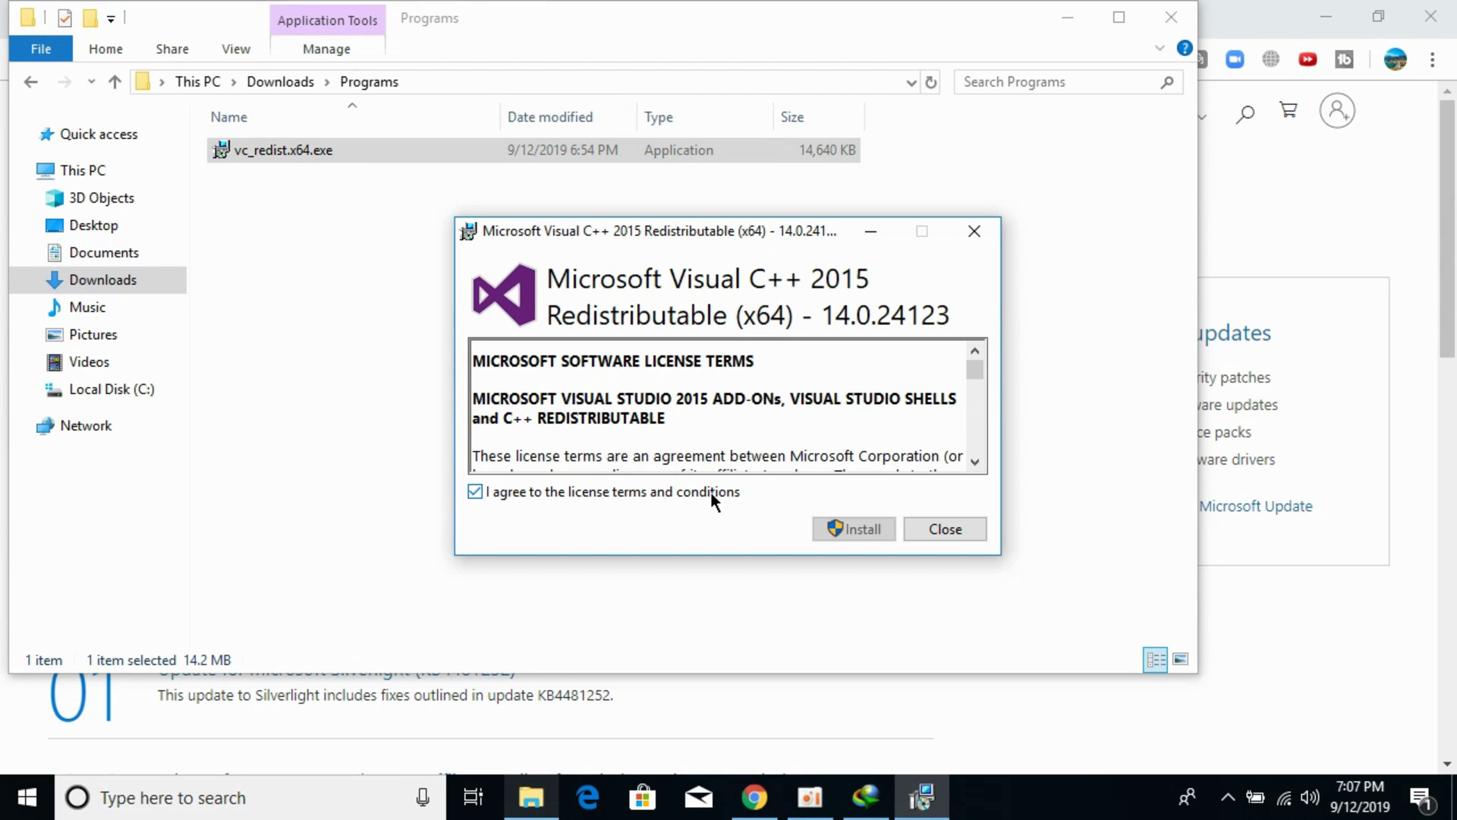
click(856, 527)
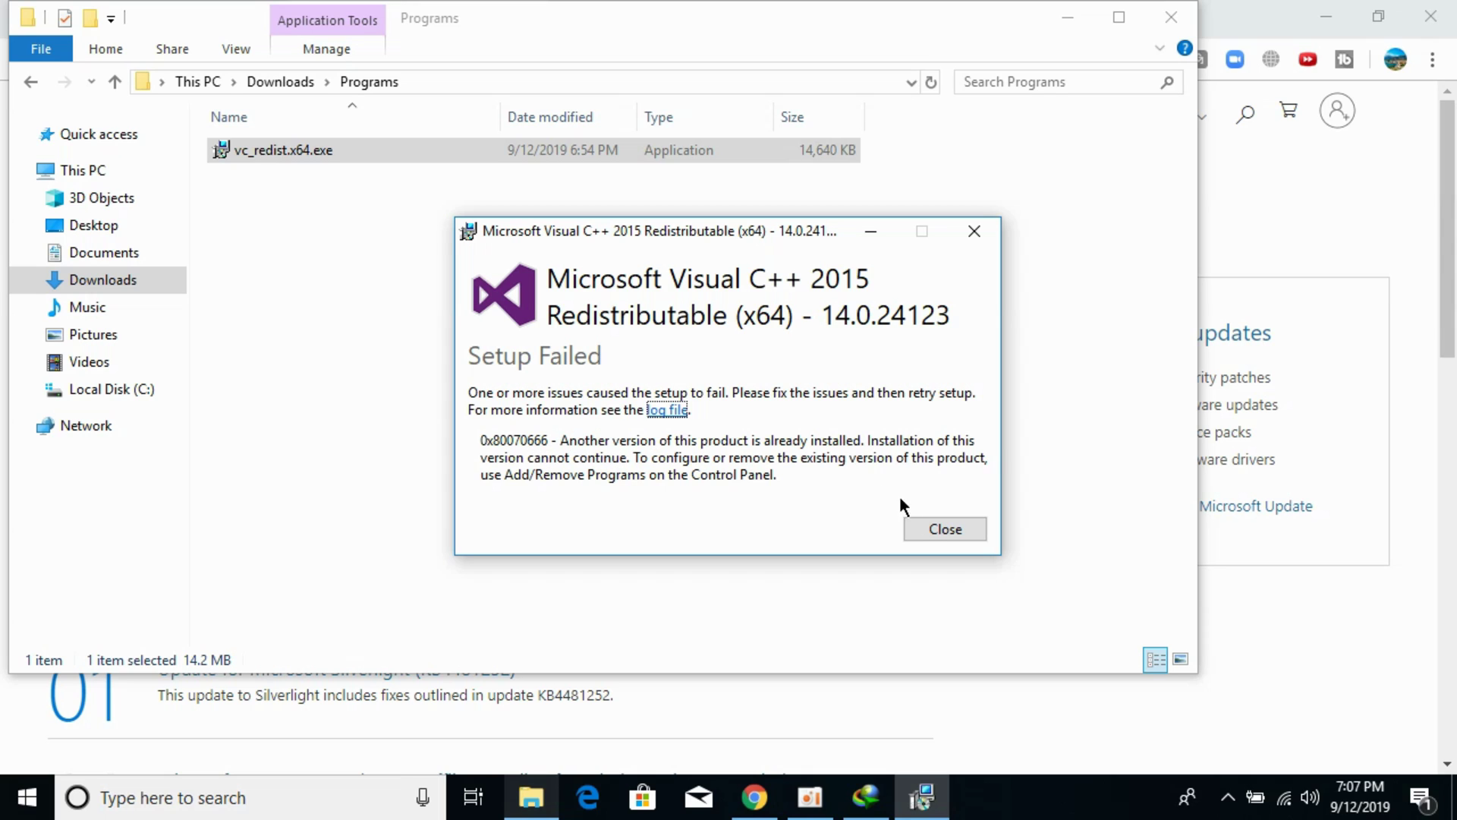
click(918, 526)
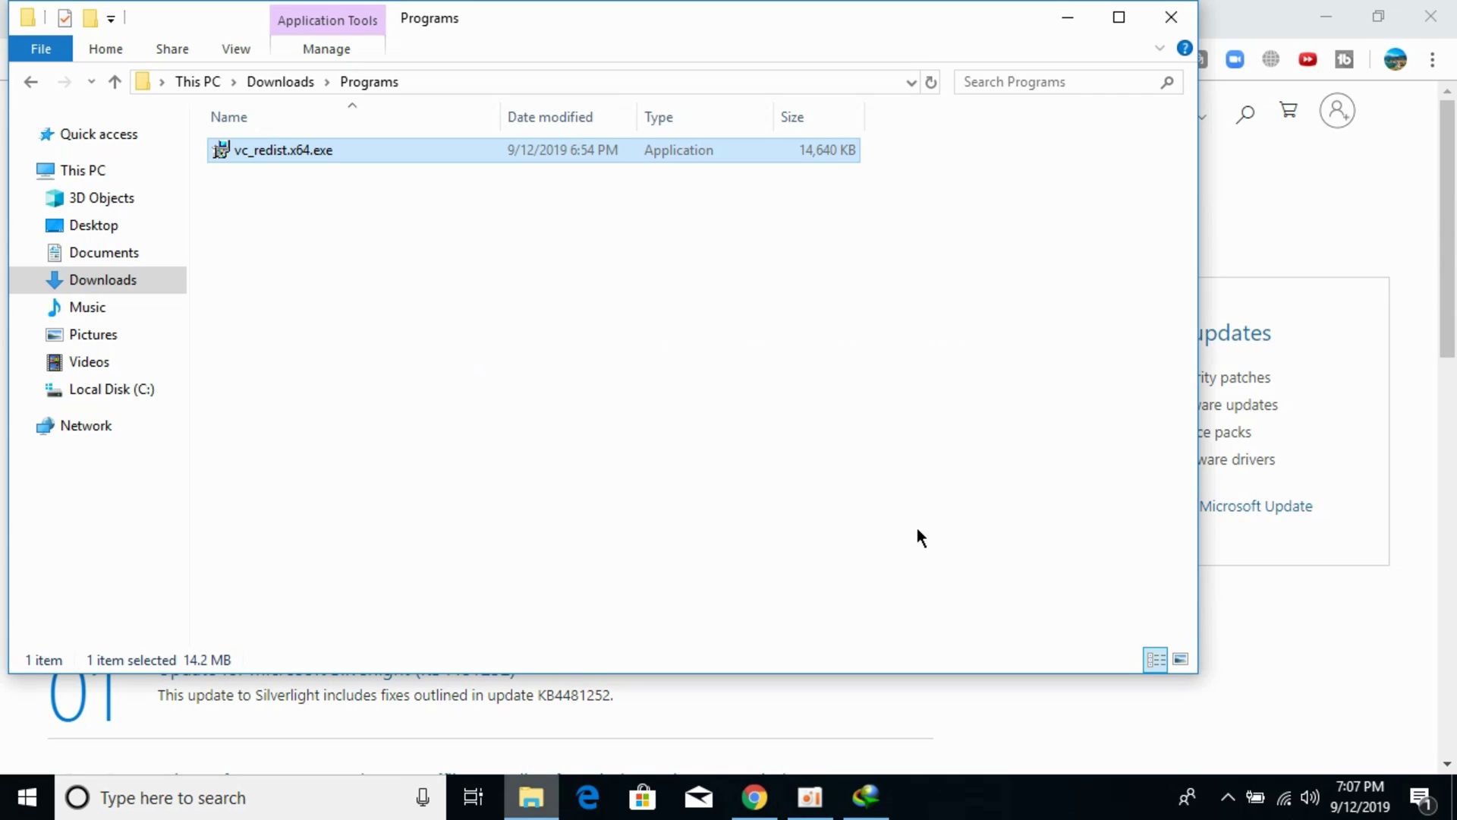
Switch to the getintopc DirectX 11 download page, confirm AdBlock is paused and dismiss its popup
click(1067, 17)
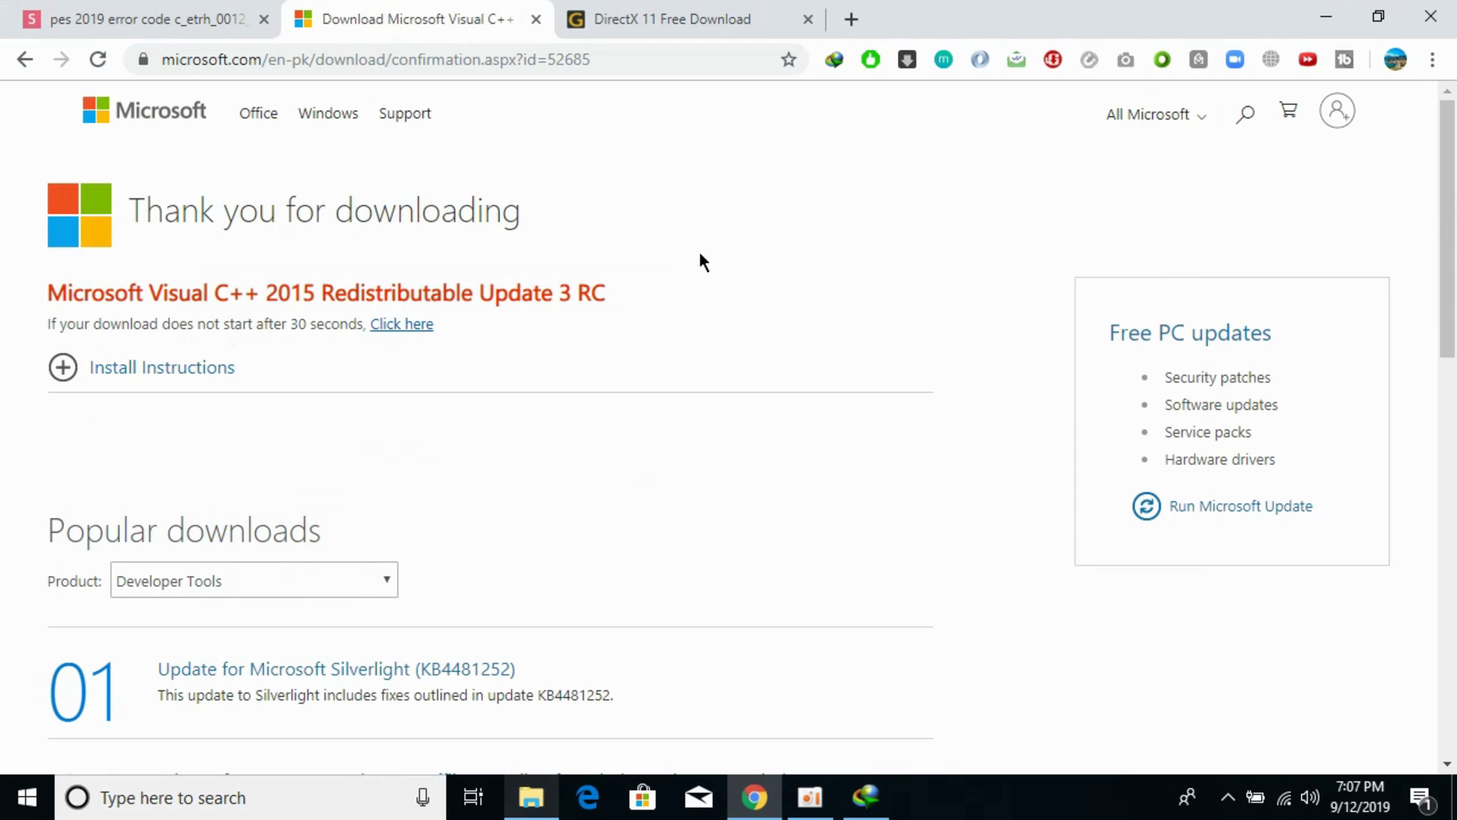
click(718, 9)
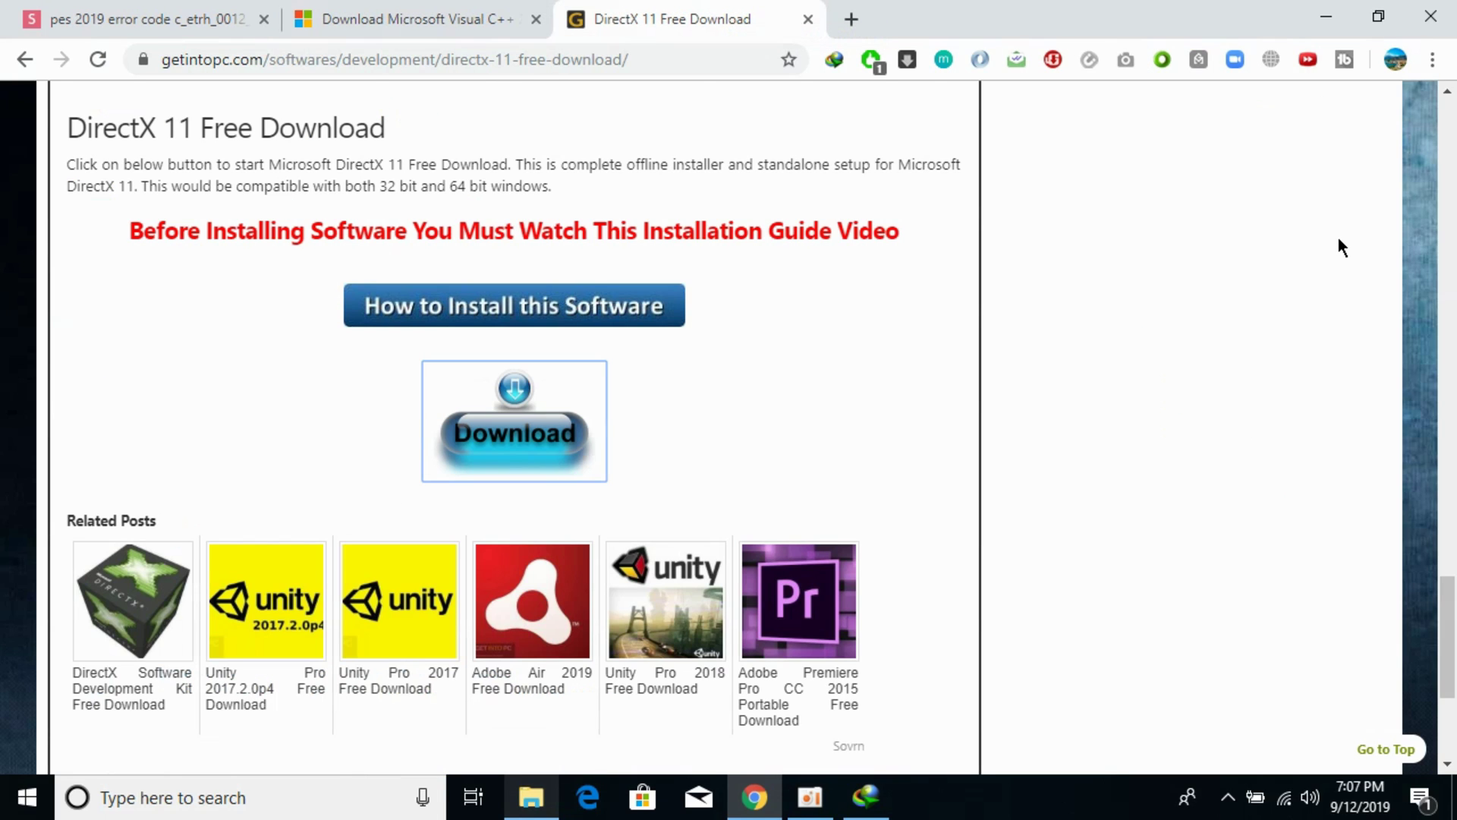
mouse_move(1448, 638)
mouse_down()
mouse_move(1448, 152)
mouse_move(1449, 611)
mouse_up()
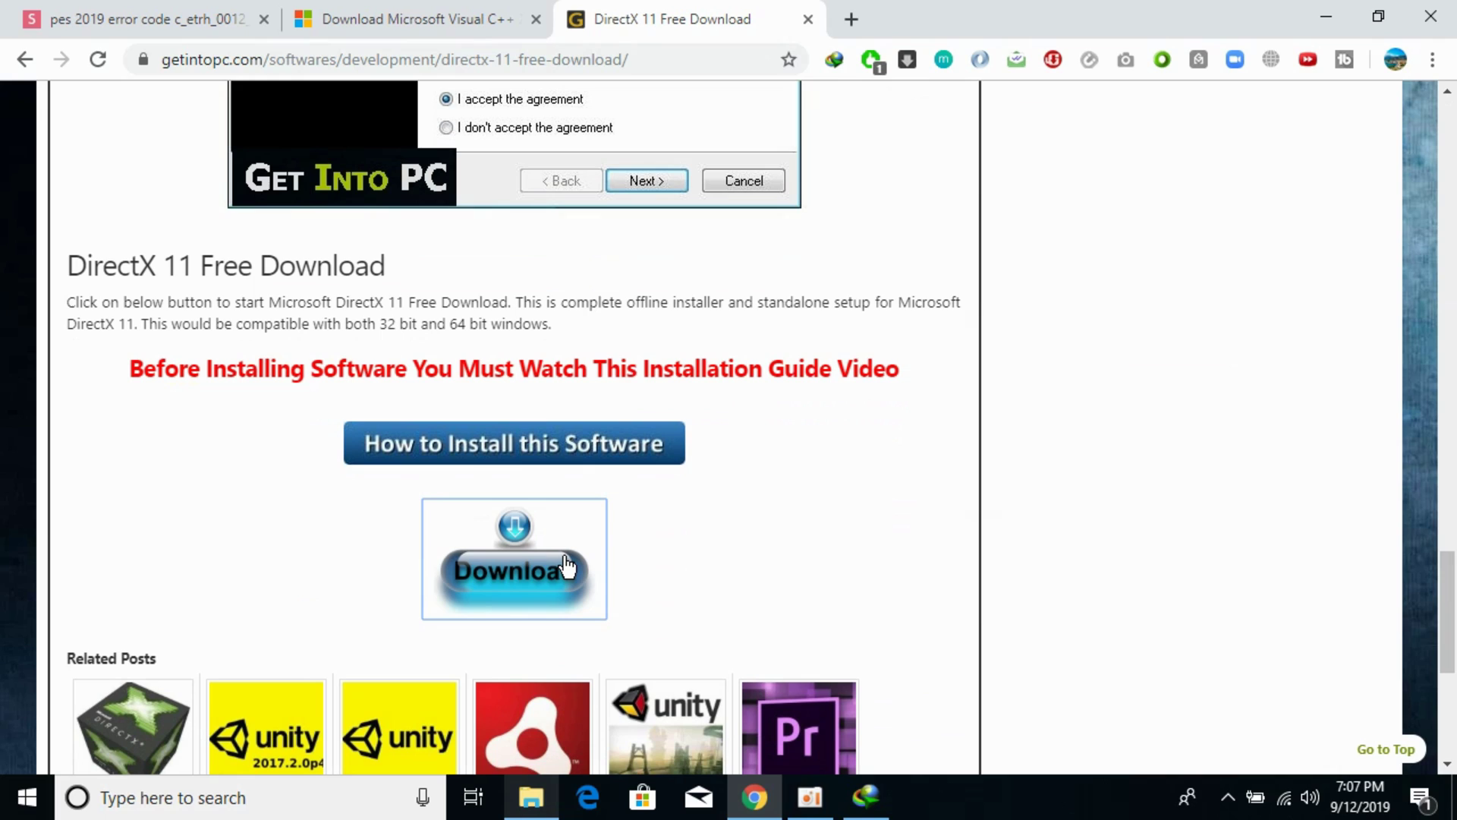
click(867, 61)
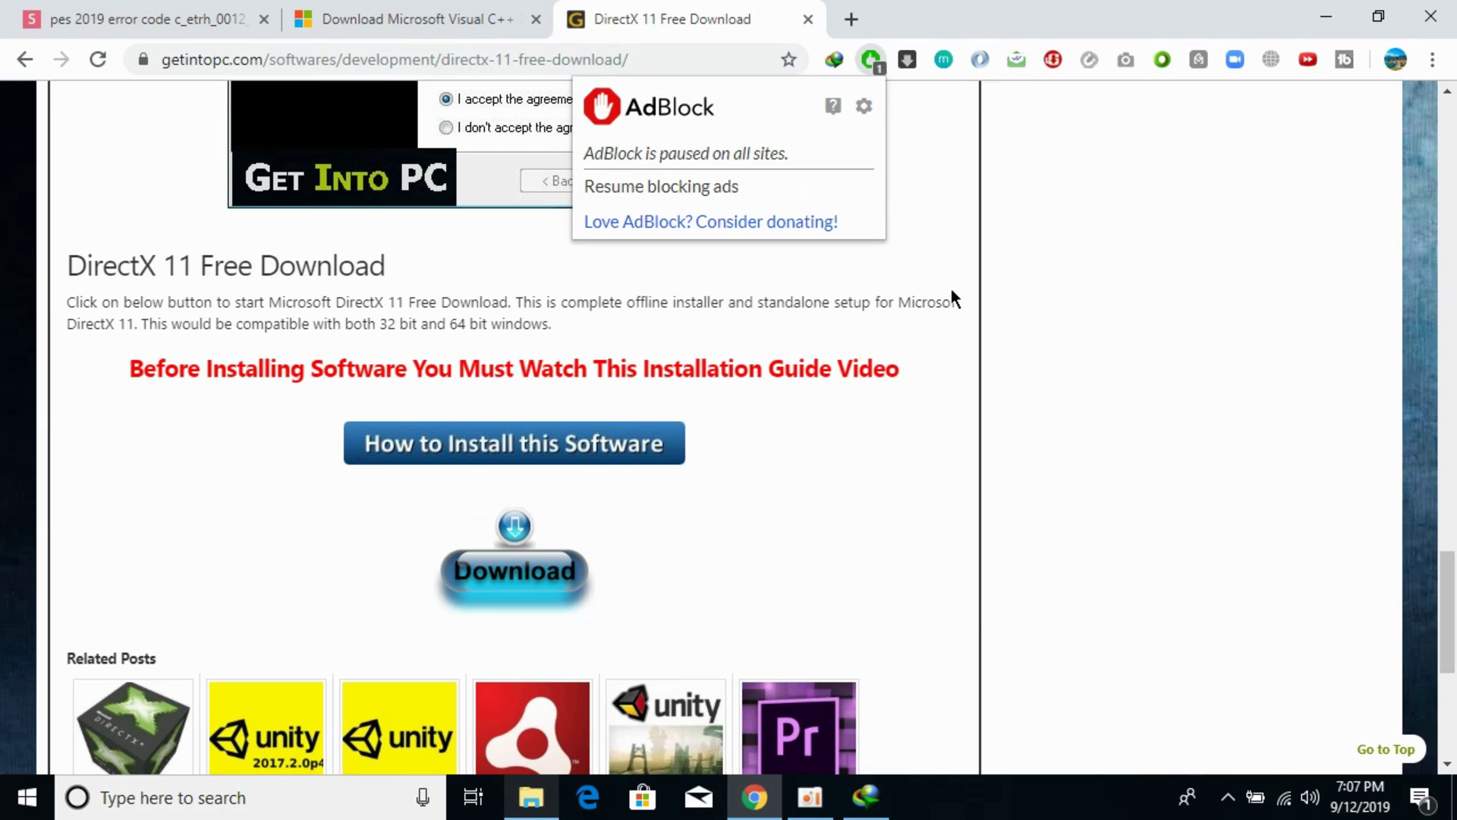
click(1083, 327)
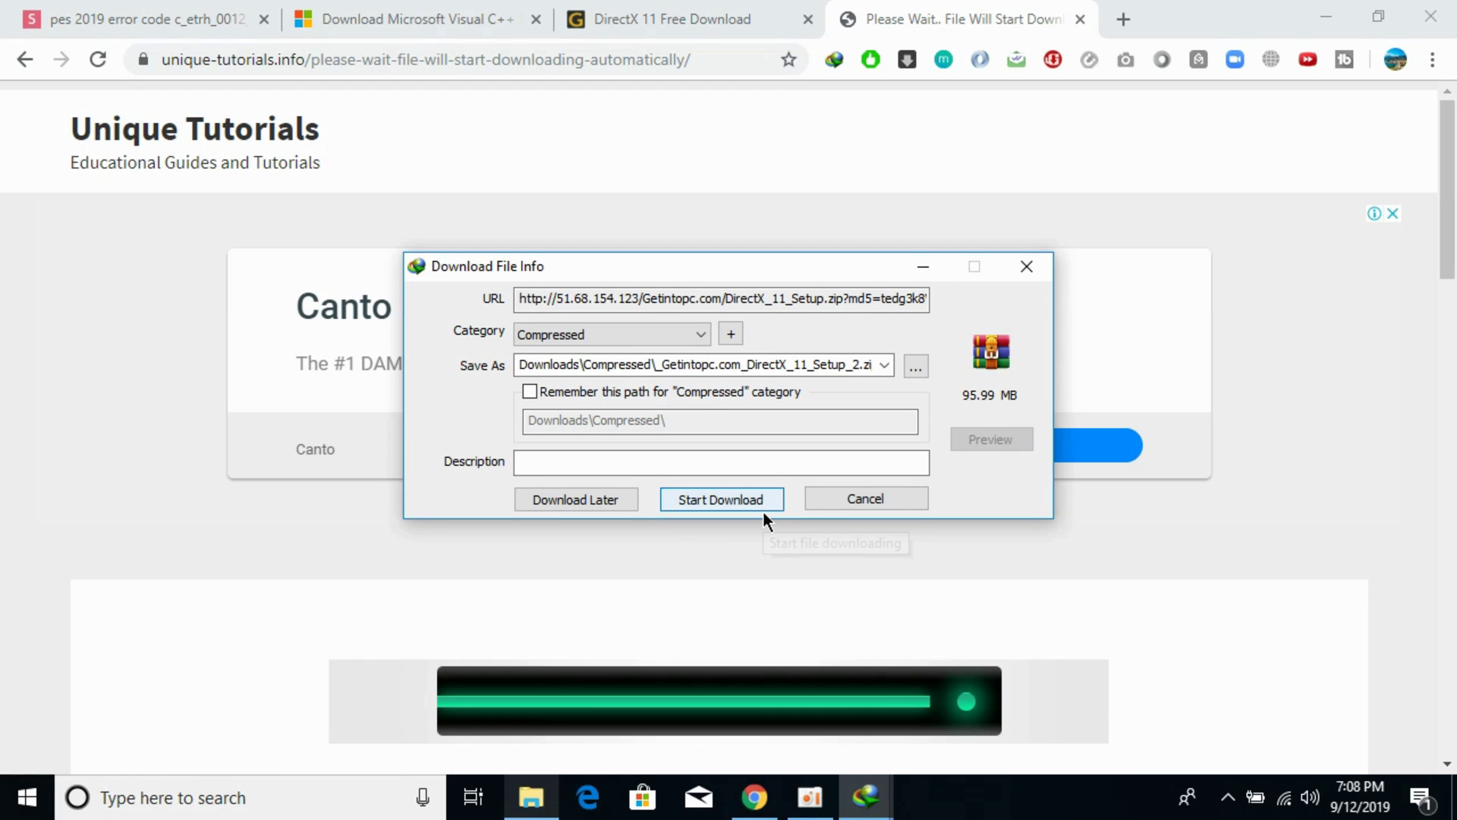
Cancel the repeat DirectX 11 zip download and open the Downloads folder in File Explorer
click(763, 508)
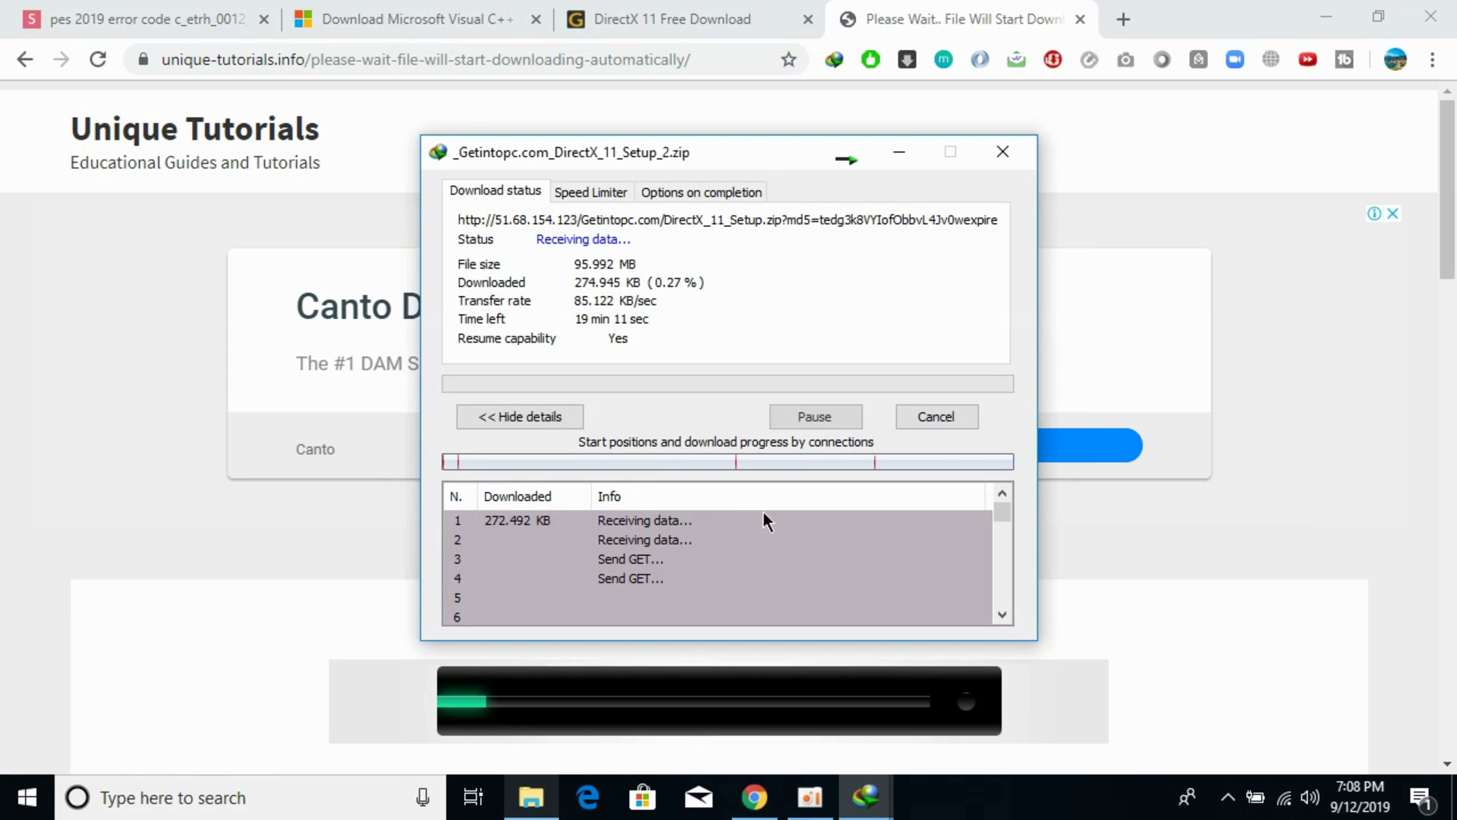
click(917, 417)
click(517, 799)
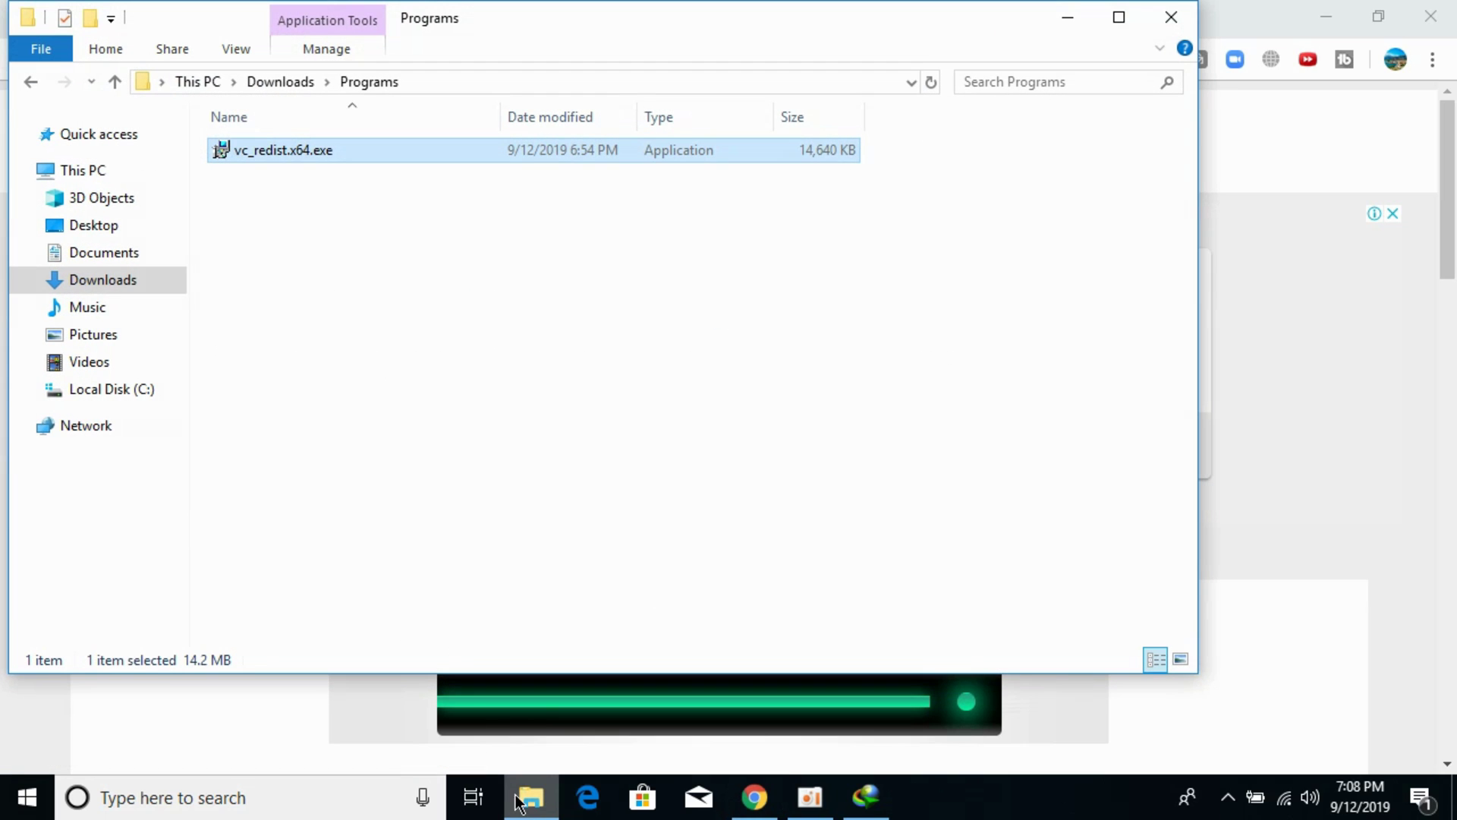
click(131, 284)
Open _Getintopc.com_DirectX_11_Setup.zip from Compressed in WinRAR, dismiss the nag, and extract it
double_click(281, 207)
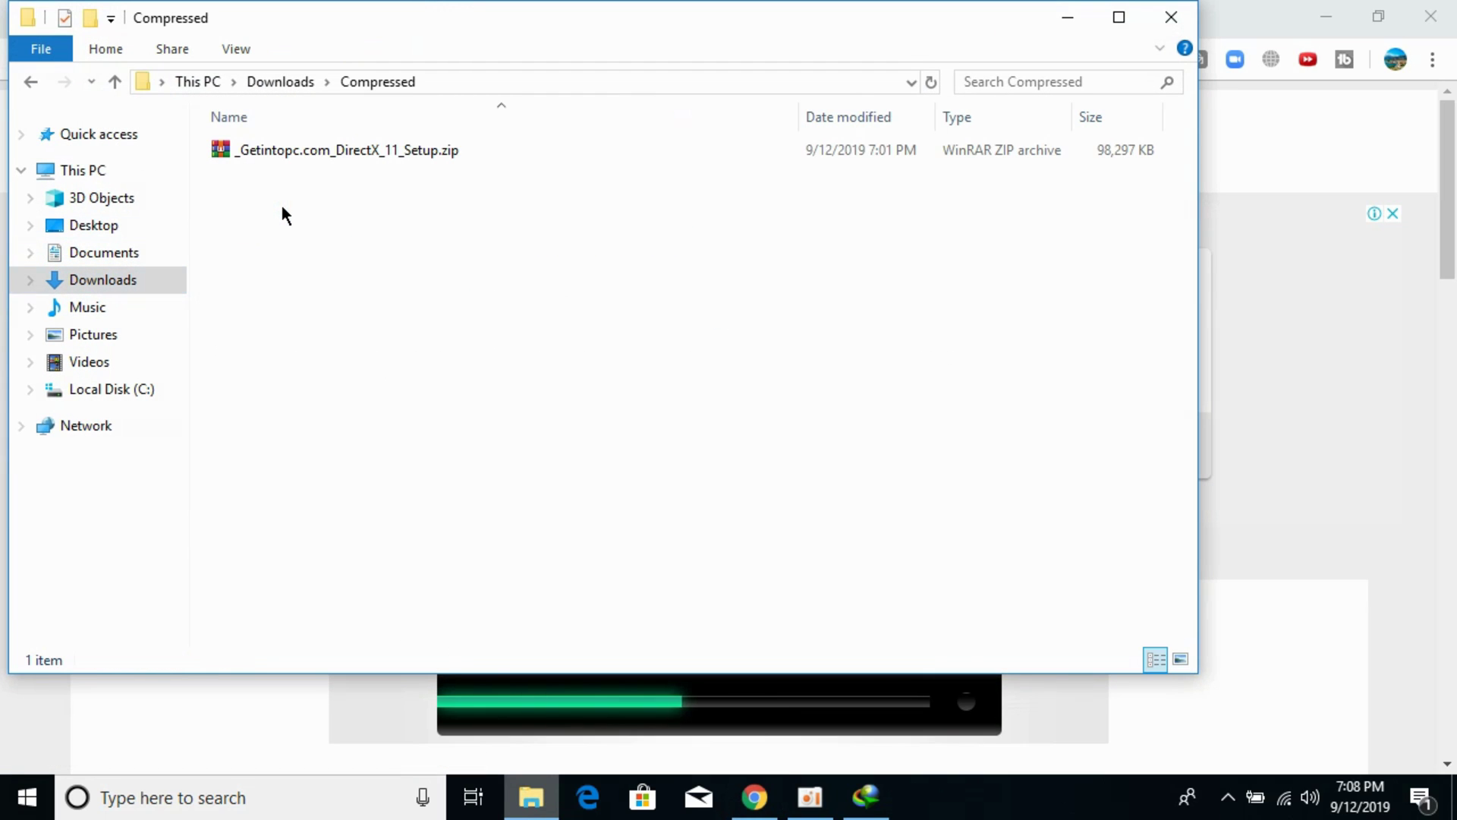
click(315, 150)
double_click(316, 149)
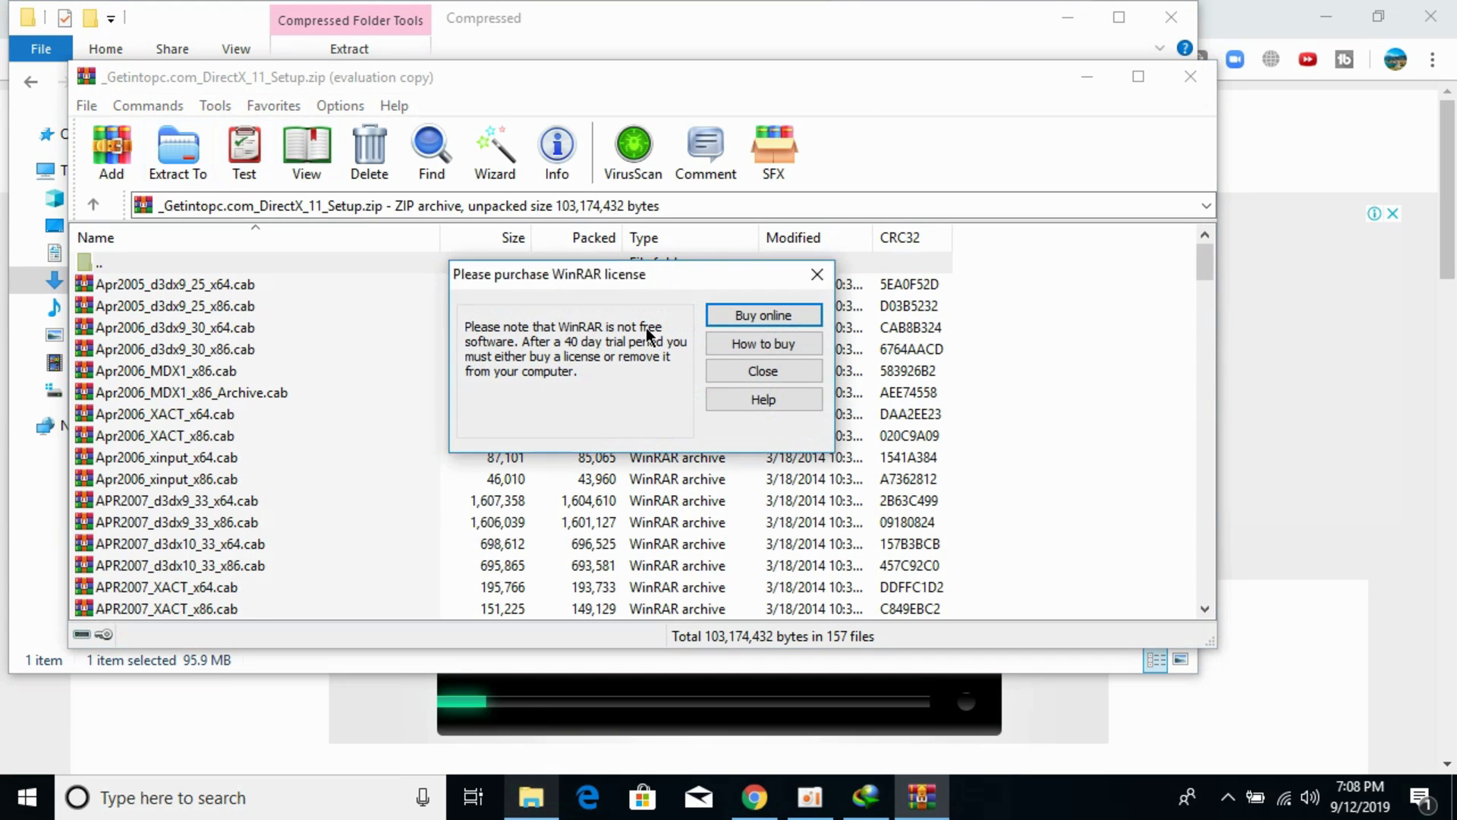
click(774, 365)
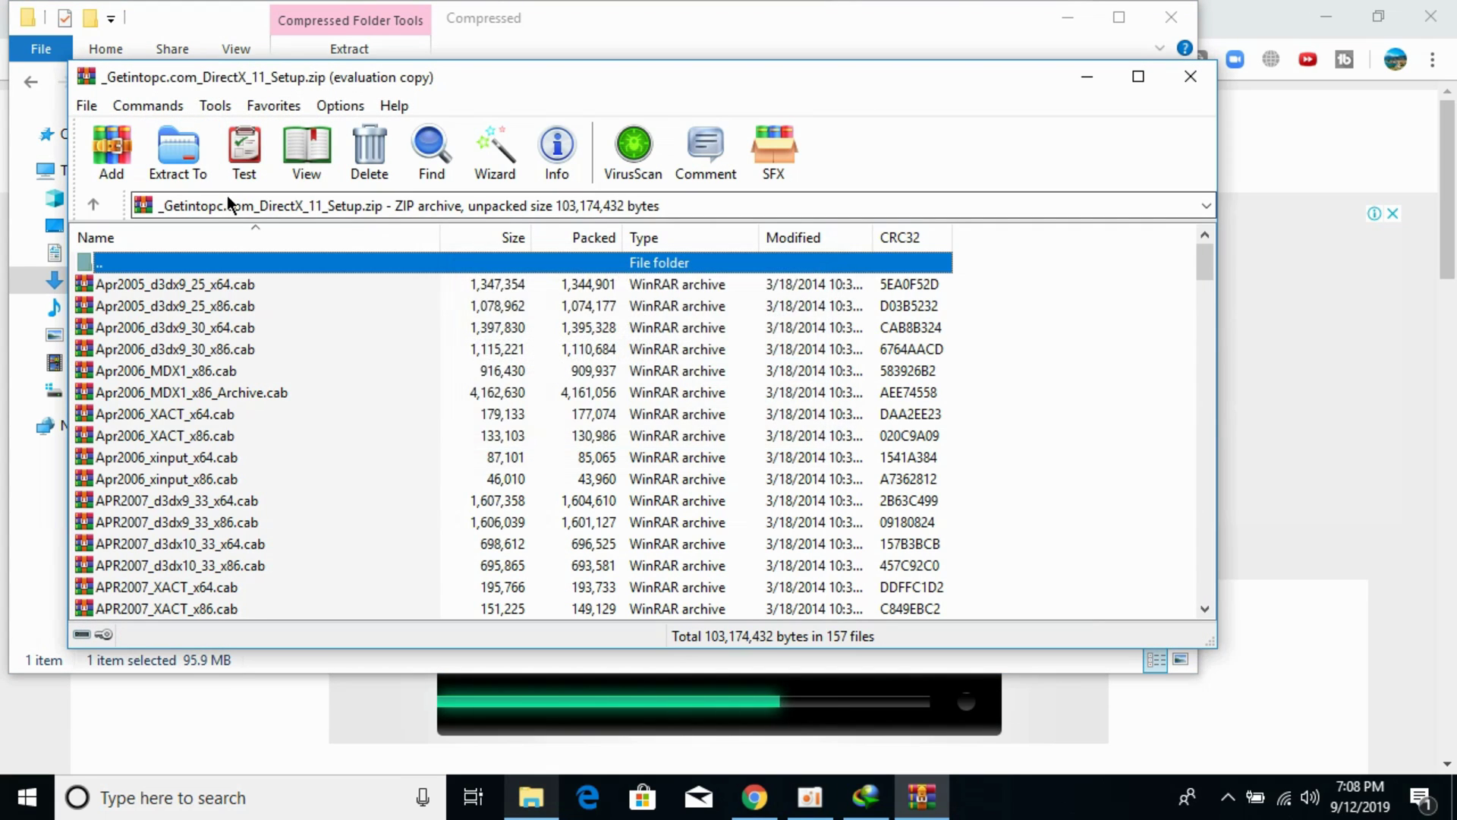
click(179, 158)
click(704, 597)
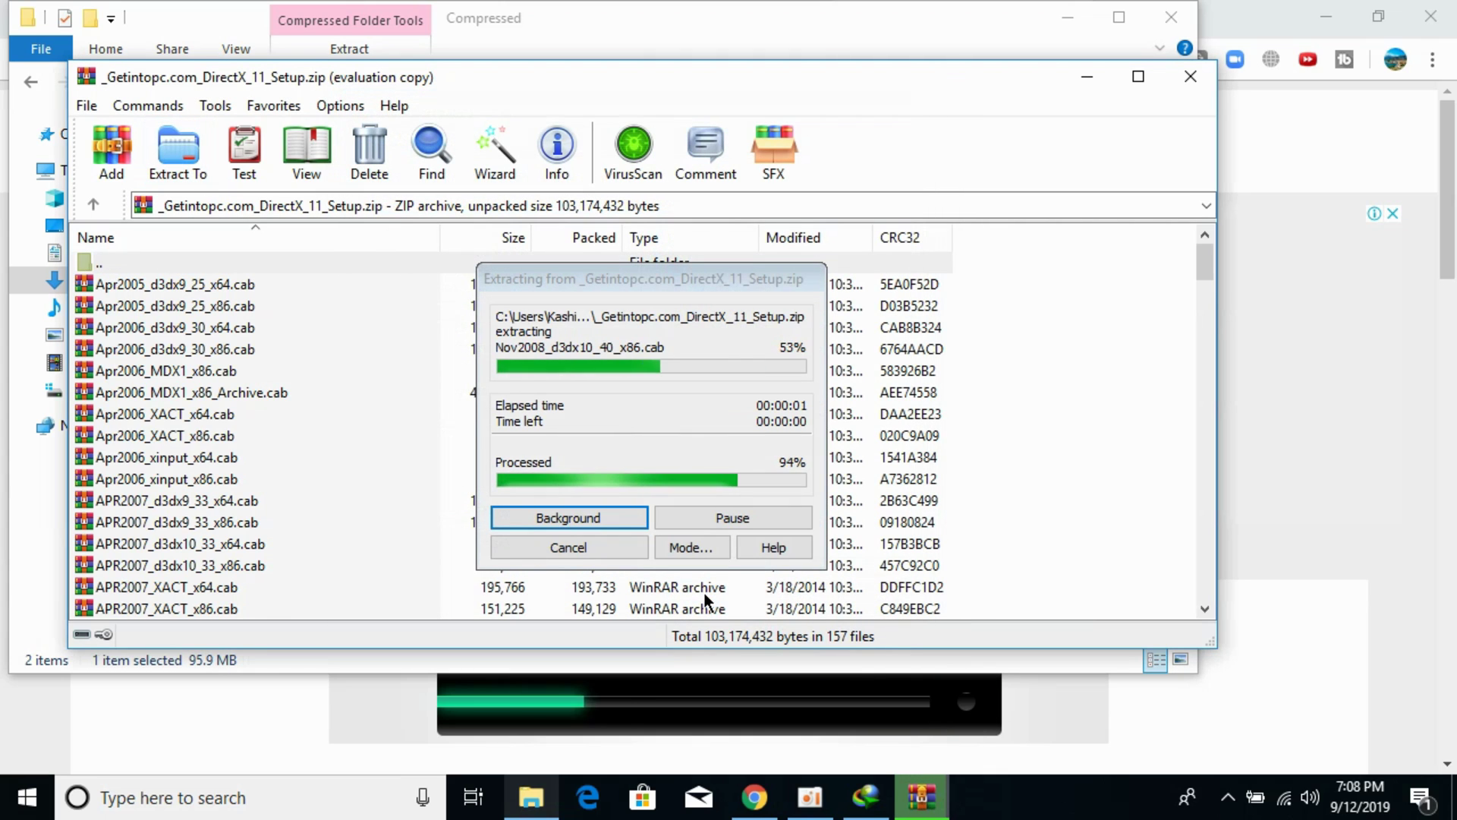
Close WinRAR and launch DXSETUP.exe from the extracted _Getintopc.com_DirectX_11_Setup folder
click(1191, 76)
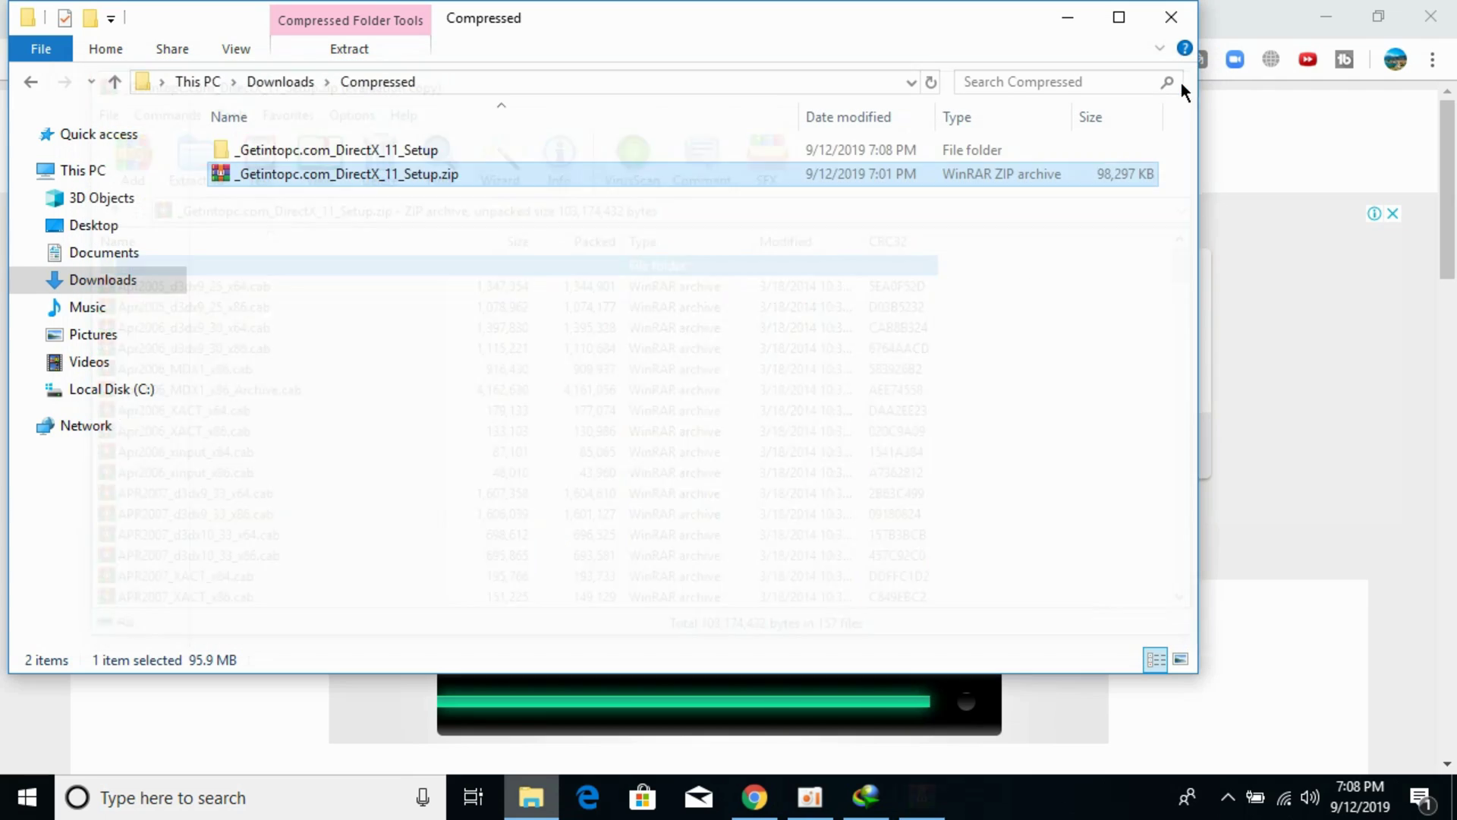
double_click(631, 149)
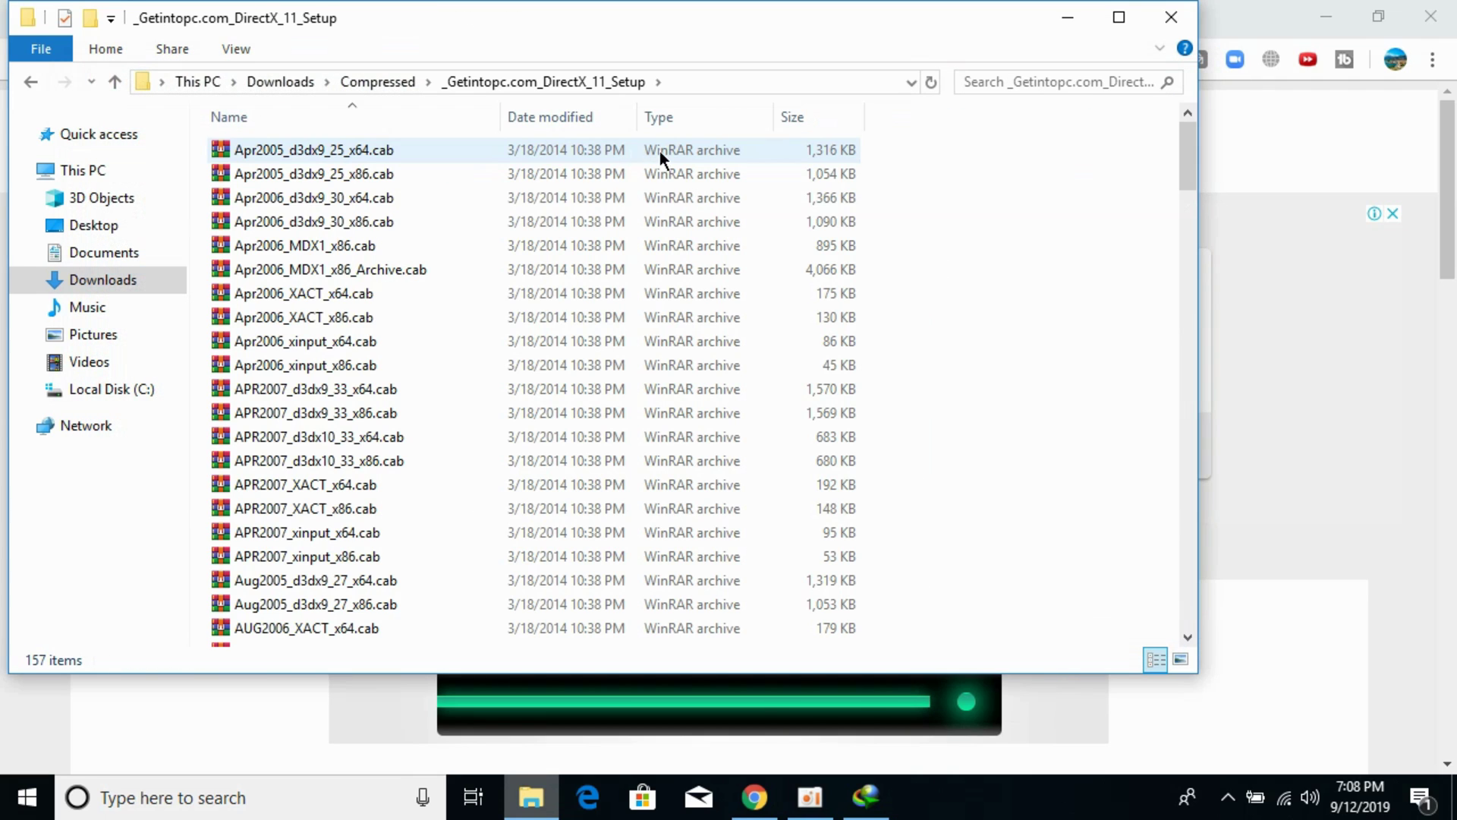
drag(1188, 167, 1220, 365)
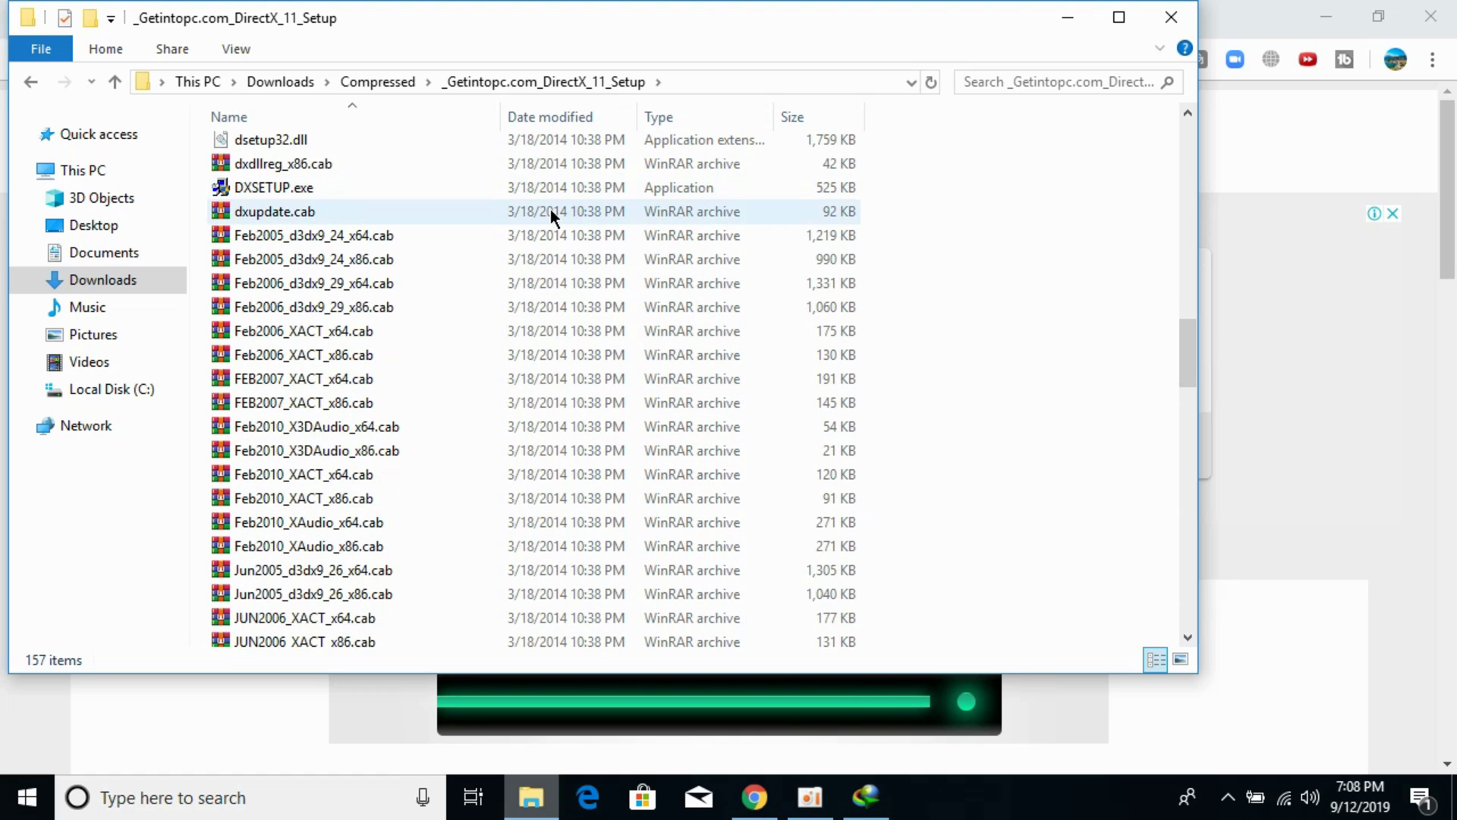
double_click(568, 195)
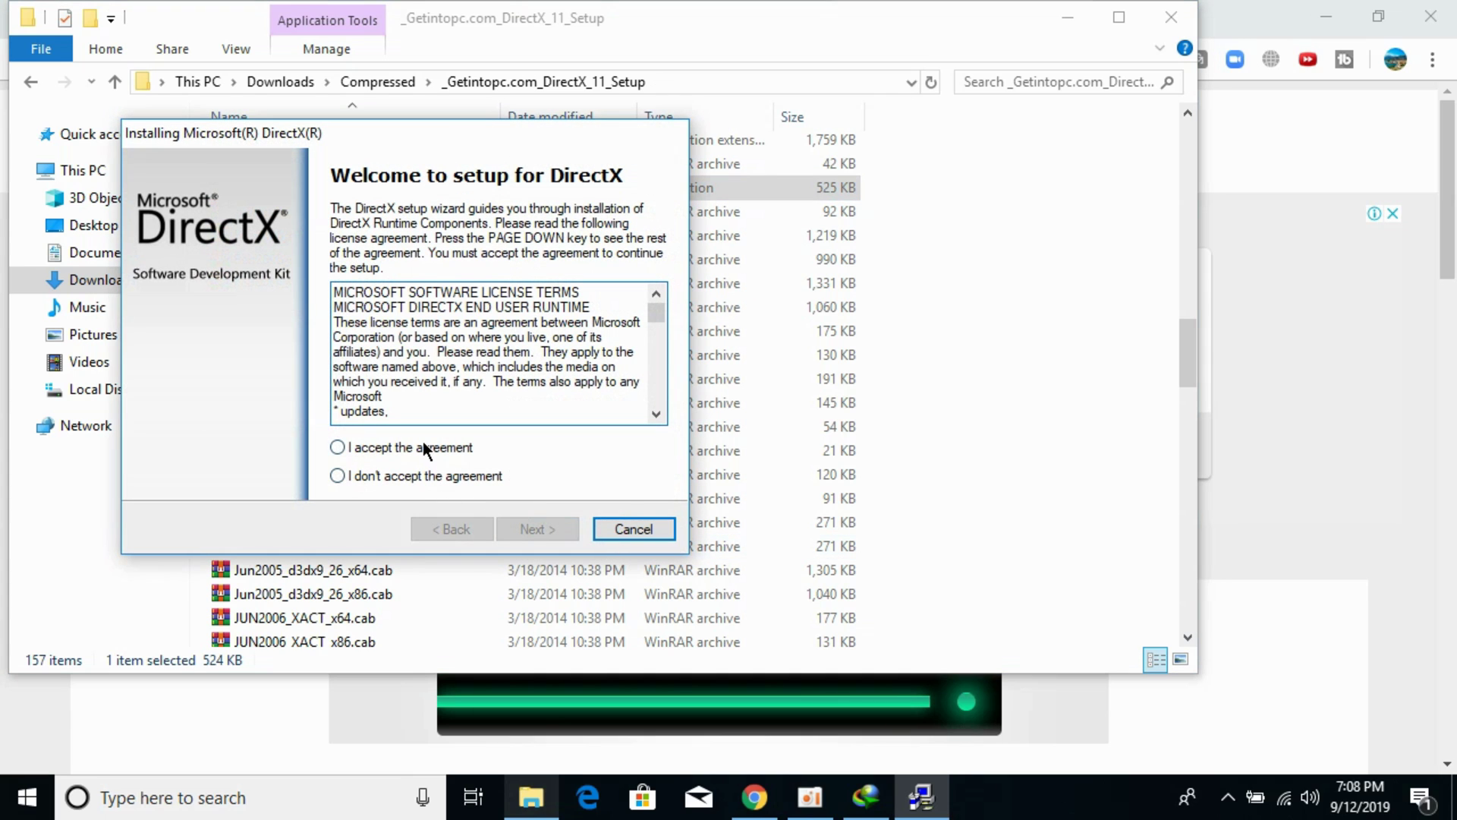
Accept the DirectX licence agreement and start installing the runtime components
click(424, 445)
click(546, 534)
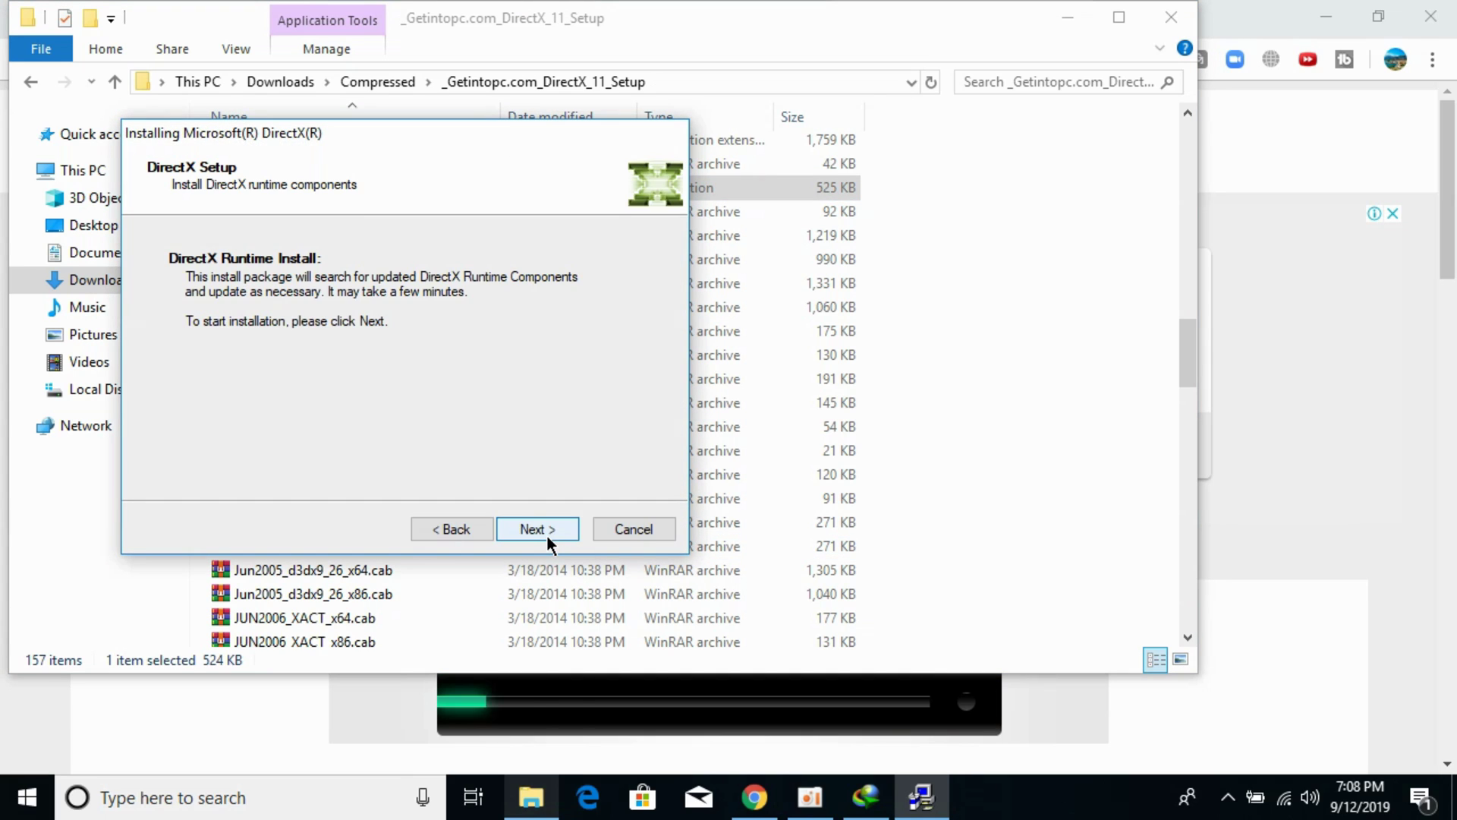
click(546, 535)
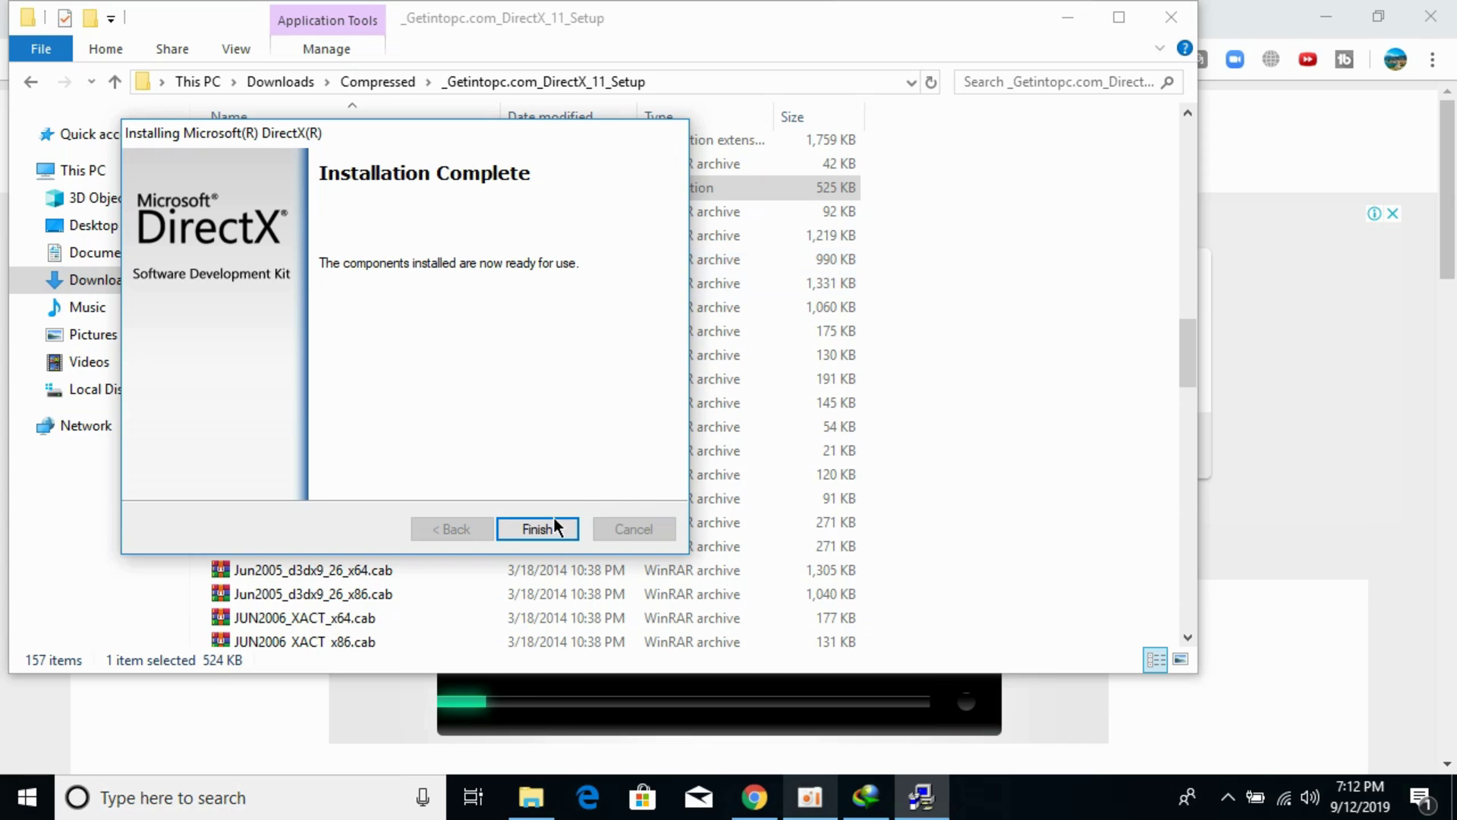
Click Finish on the DirectX Installation Complete page
click(552, 529)
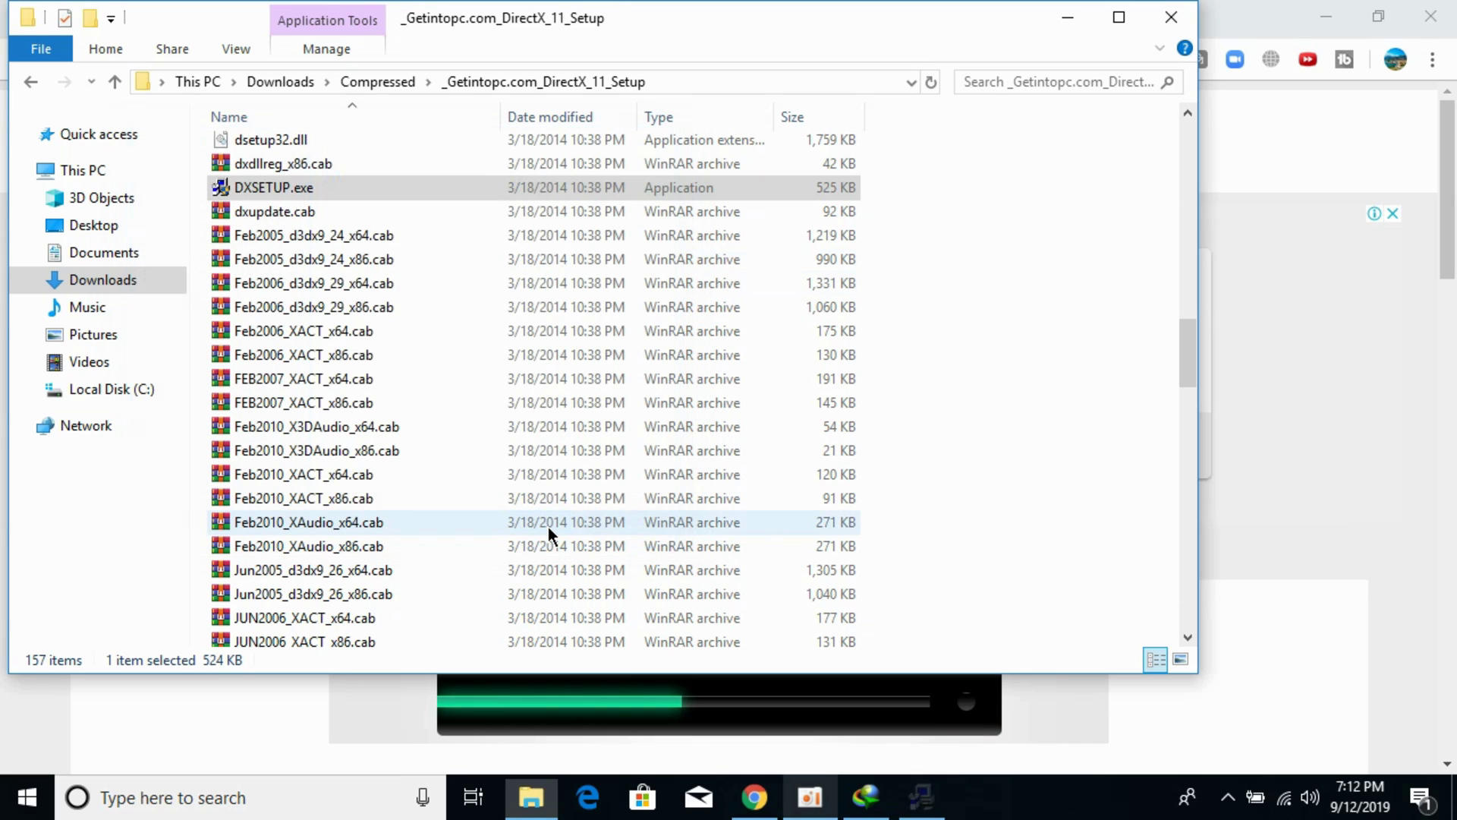